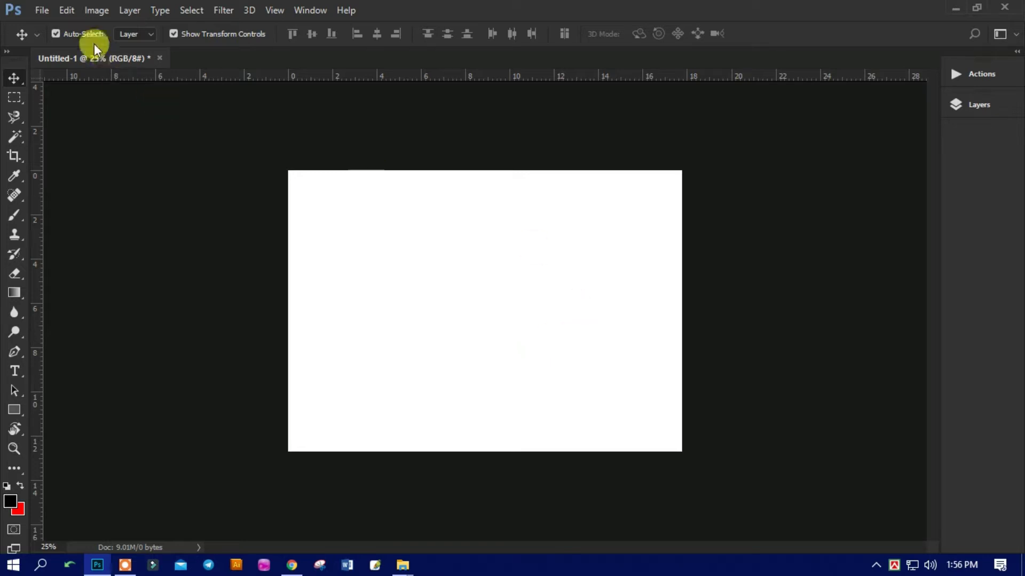
Float the Tools panel off the left edge, close it, and show the Window menu's panel list
mouse_move(8, 57)
left_mouse_down()
mouse_move(121, 91)
mouse_move(370, 109)
left_mouse_up()
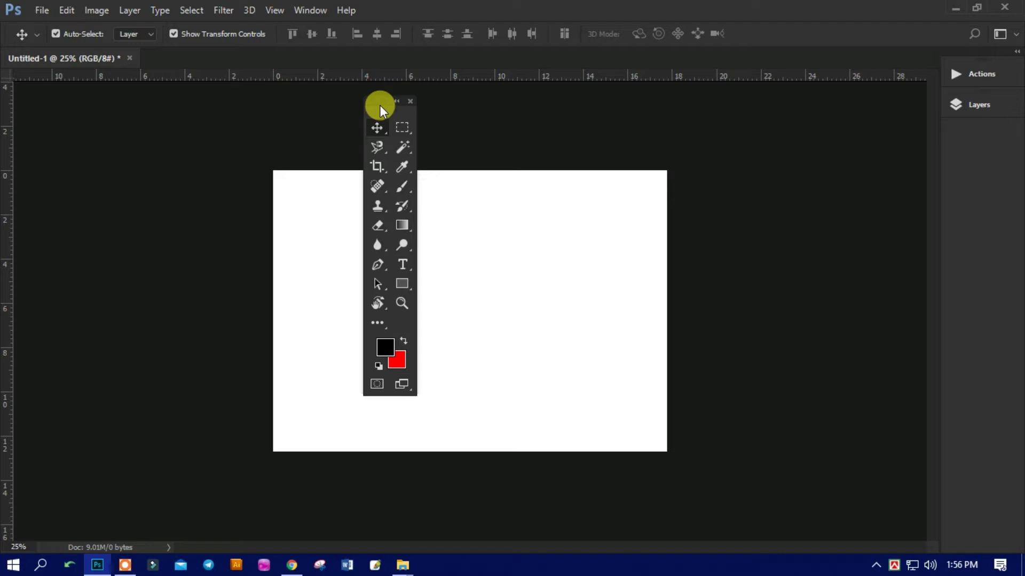
left_click(408, 100)
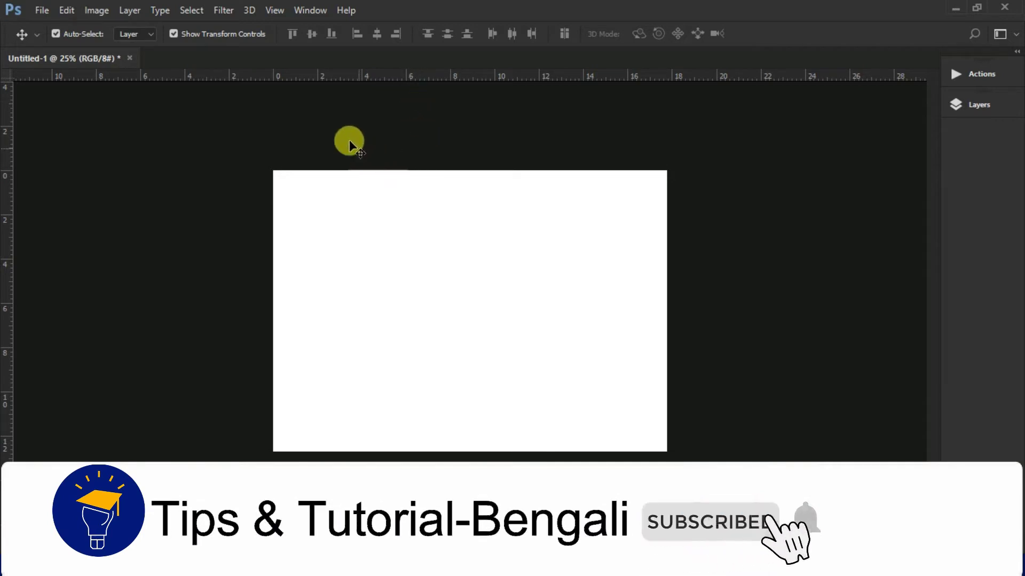
left_click(302, 11)
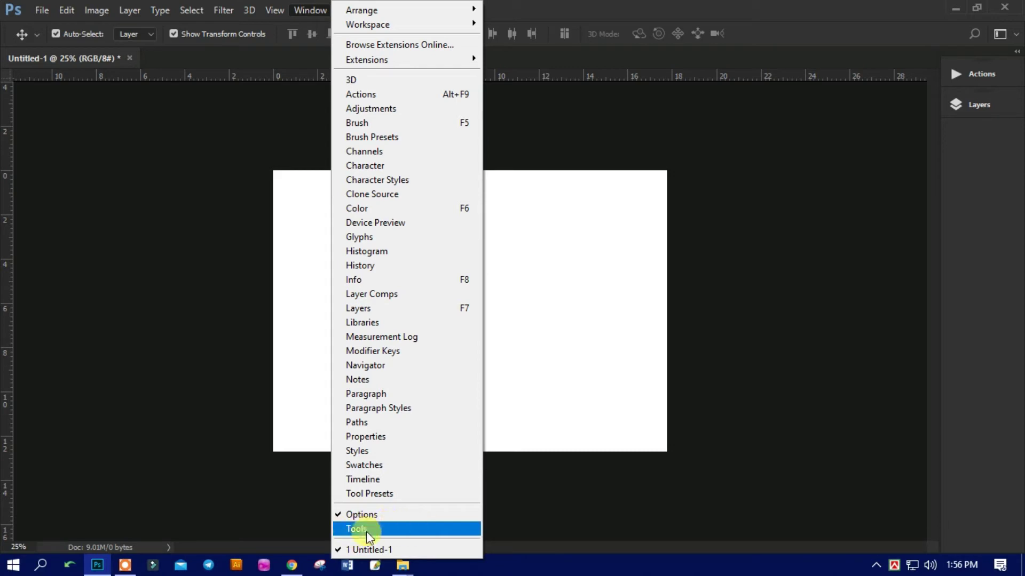
Reopen the Tools panel, float it over the canvas, and toggle one- and two-column layouts
left_click(375, 531)
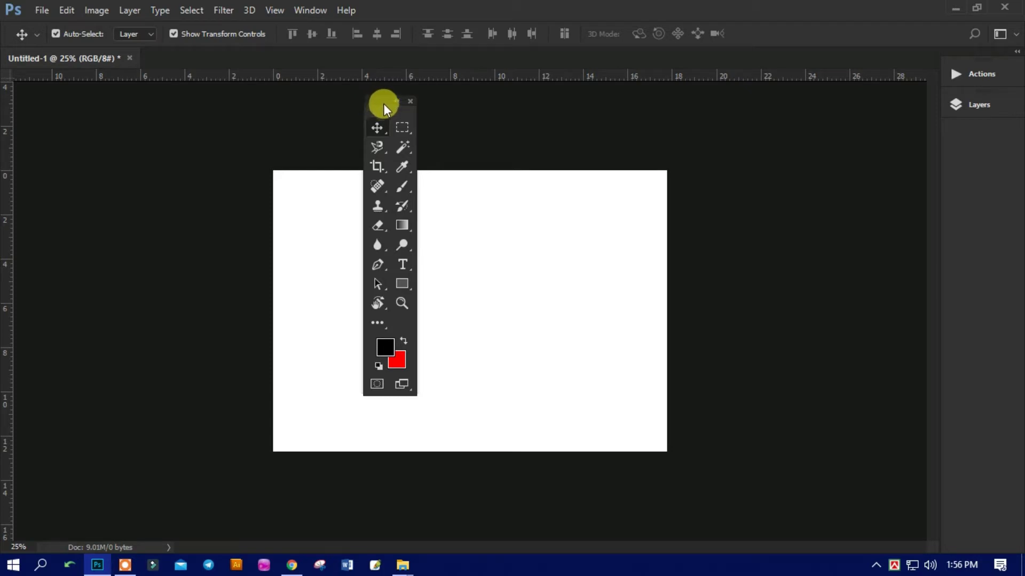
left_click_drag(383, 103, 246, 135)
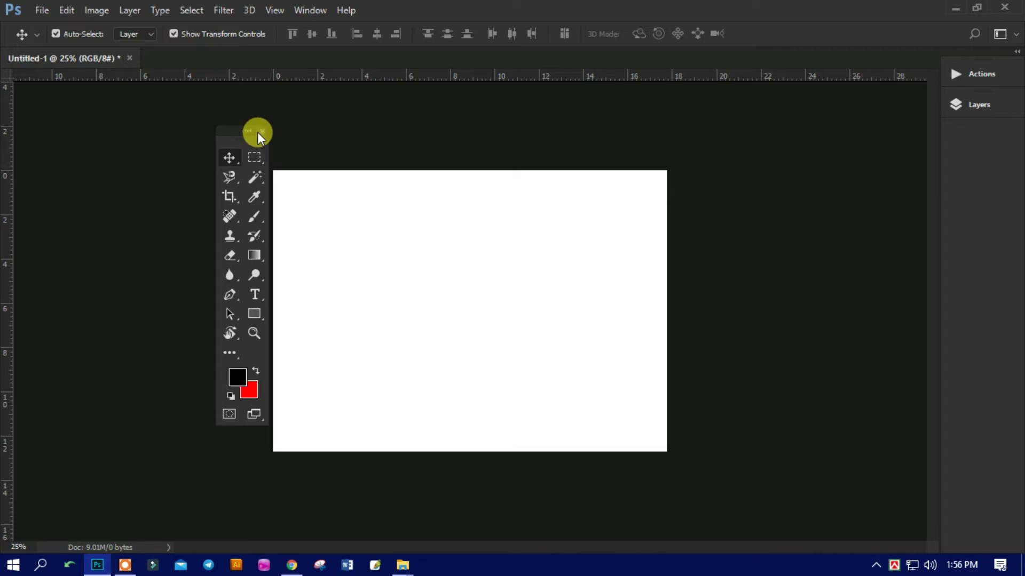
left_click_drag(239, 132, 236, 104)
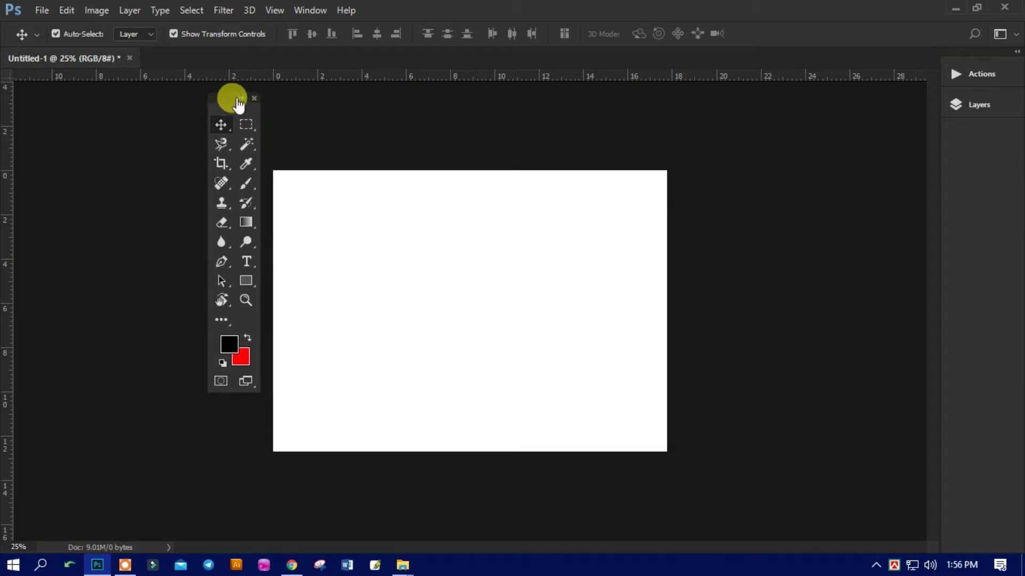
left_click(239, 98)
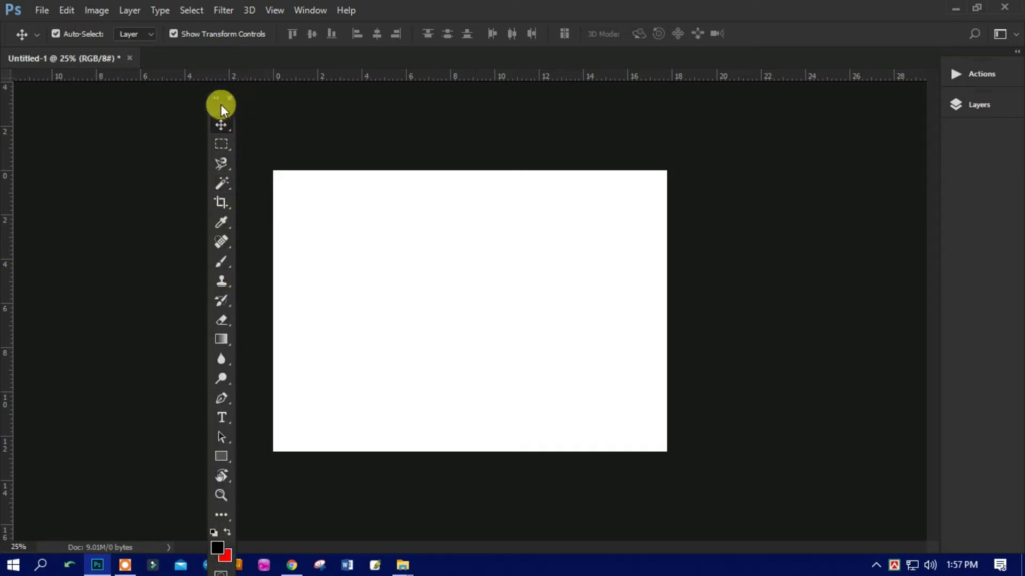
mouse_move(219, 101)
left_mouse_down()
mouse_move(23, 91)
mouse_move(144, 109)
left_mouse_up()
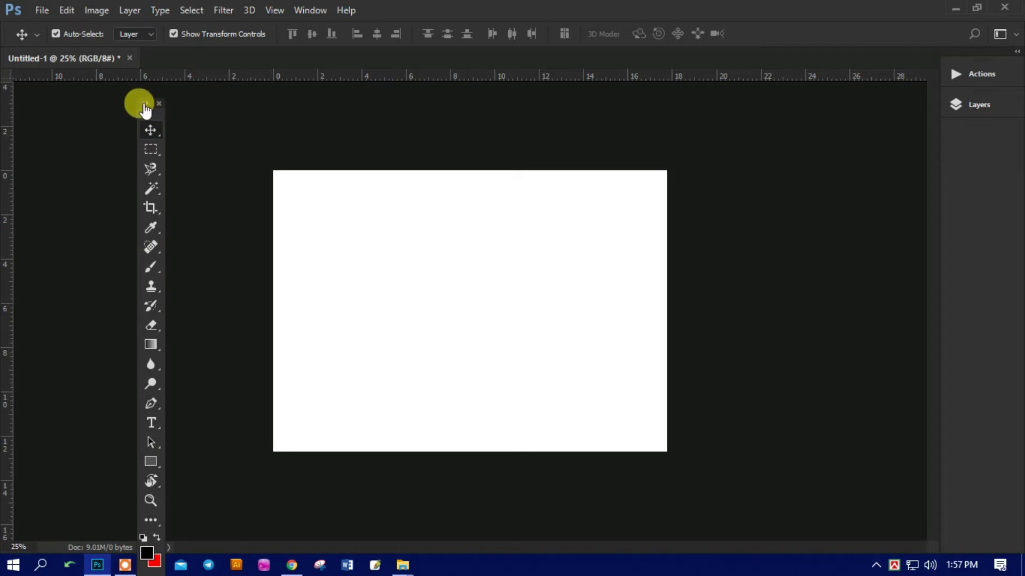
left_click(144, 105)
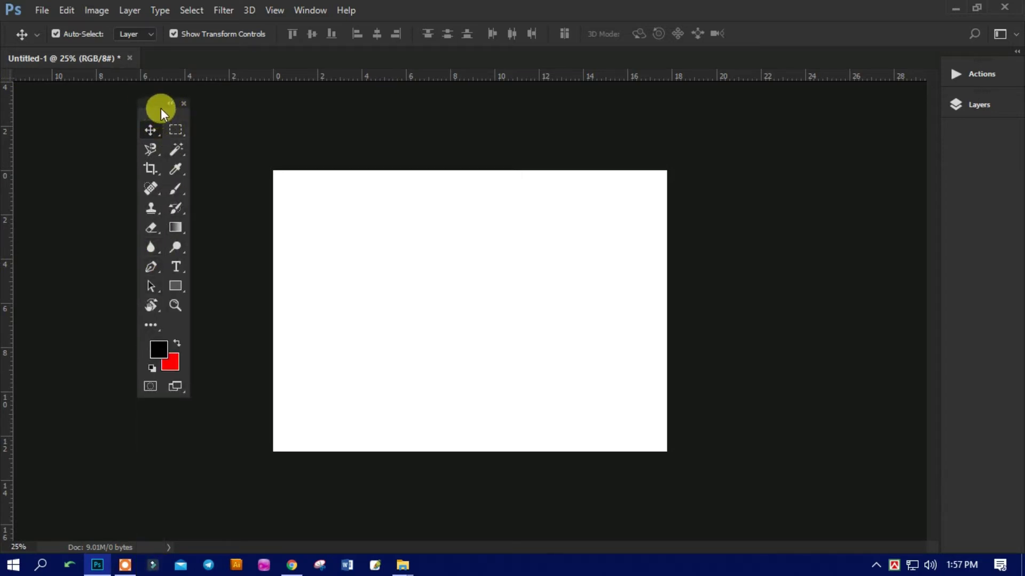
Move the panel right, cancel the Background layer warning, and dock it on the left edge
mouse_move(163, 106)
left_mouse_down()
mouse_move(401, 116)
mouse_move(857, 184)
left_mouse_up()
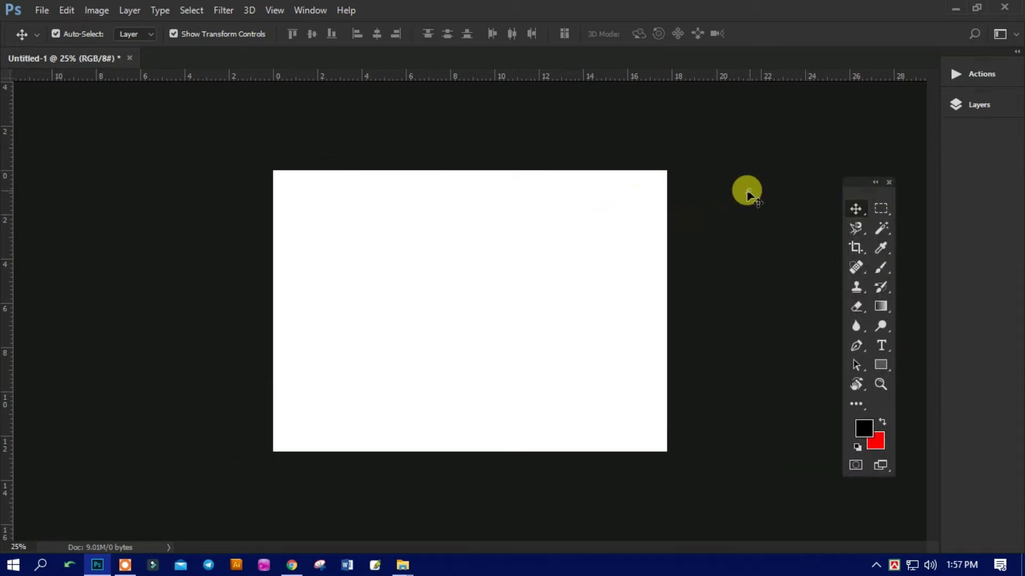
left_click_drag(296, 246, 267, 245)
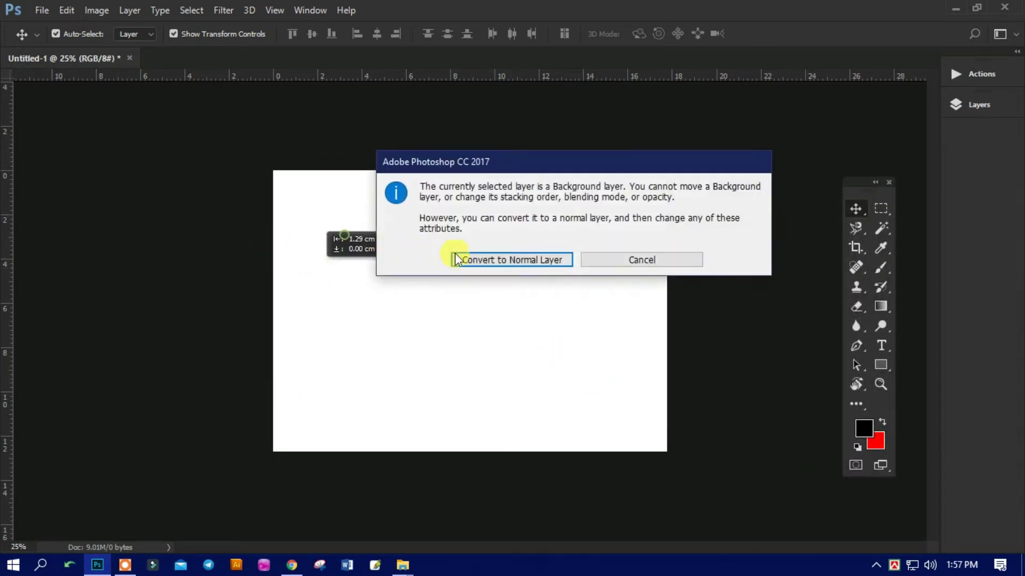
left_click(651, 261)
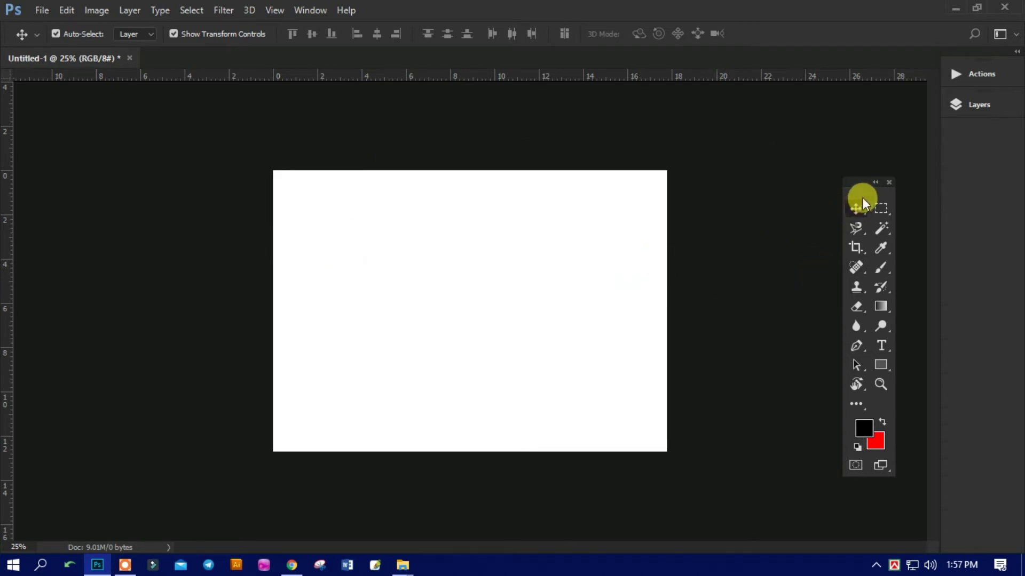
left_click_drag(868, 191, 65, 124)
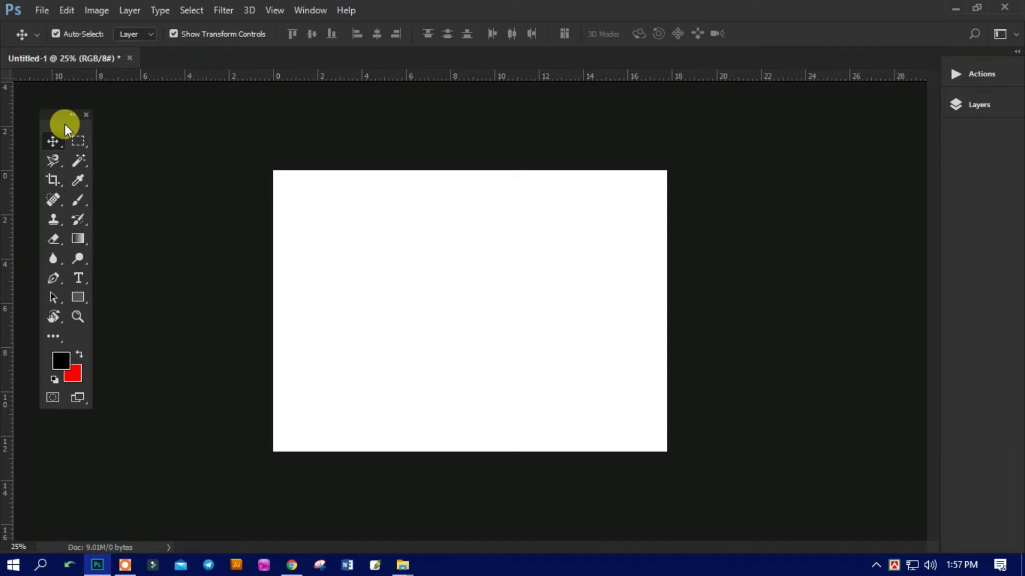
mouse_move(65, 124)
left_mouse_down()
mouse_move(4, 119)
mouse_move(7, 107)
left_mouse_up()
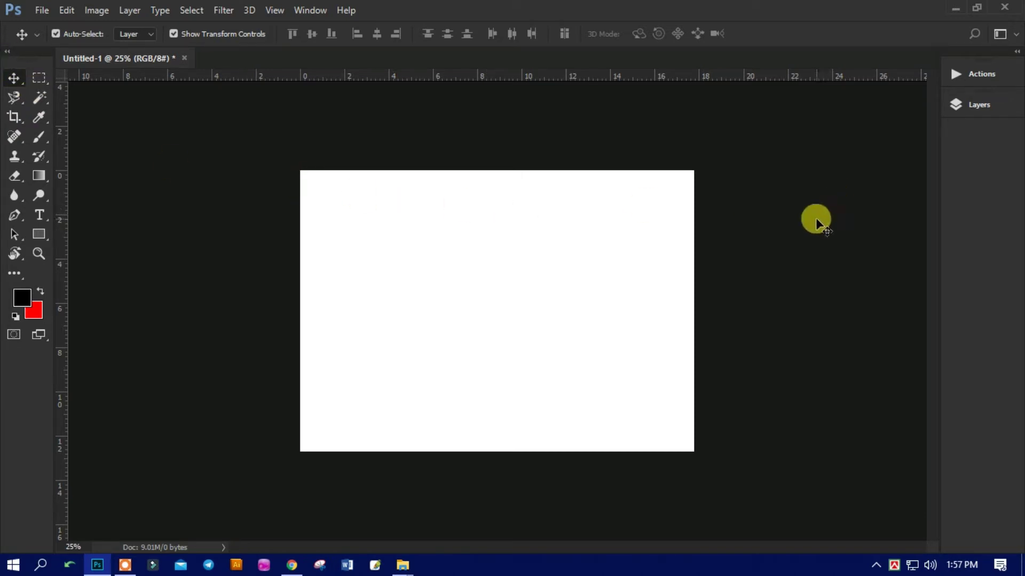
Collapse the docked tools to one column and switch to the 3D workspace
left_click(6, 52)
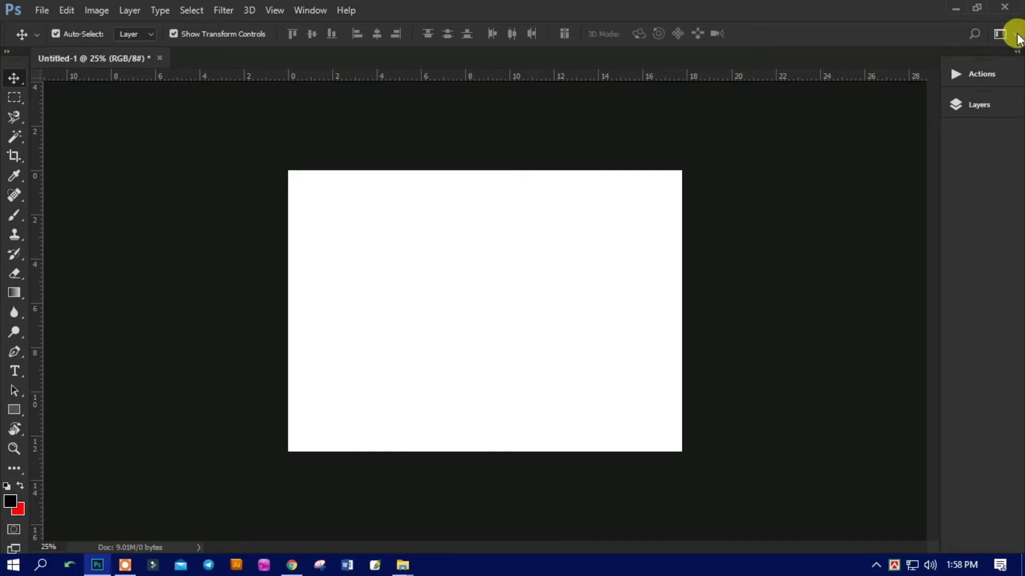
left_click(1016, 37)
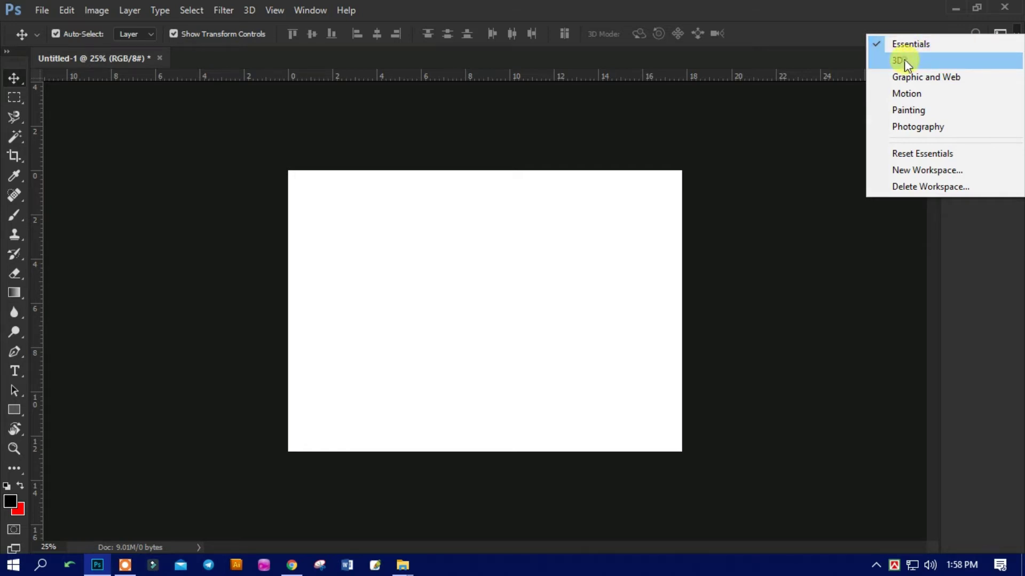
left_click(904, 60)
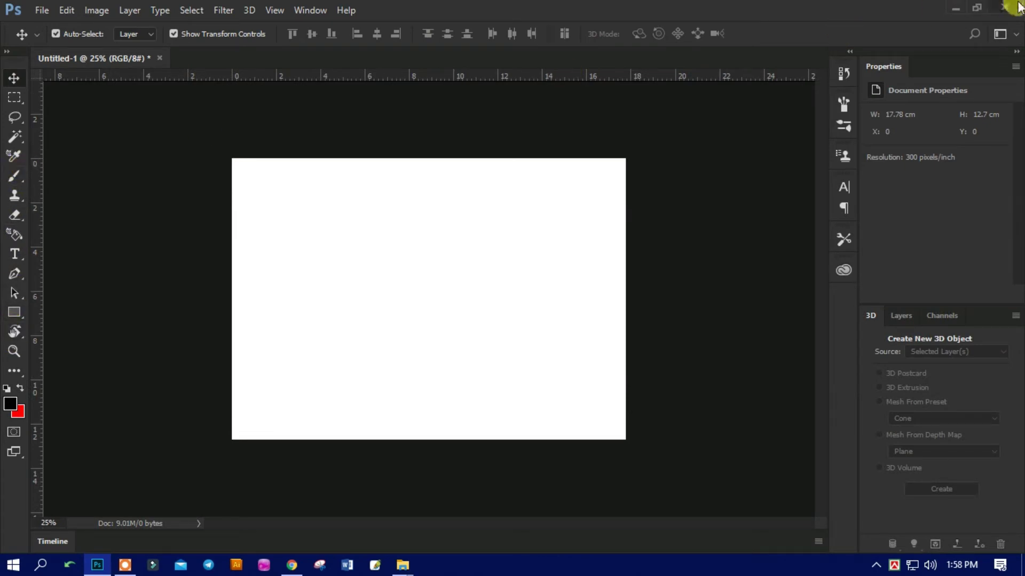
Switch to the Graphic and Web workspace, then to the Motion workspace
left_click(1010, 35)
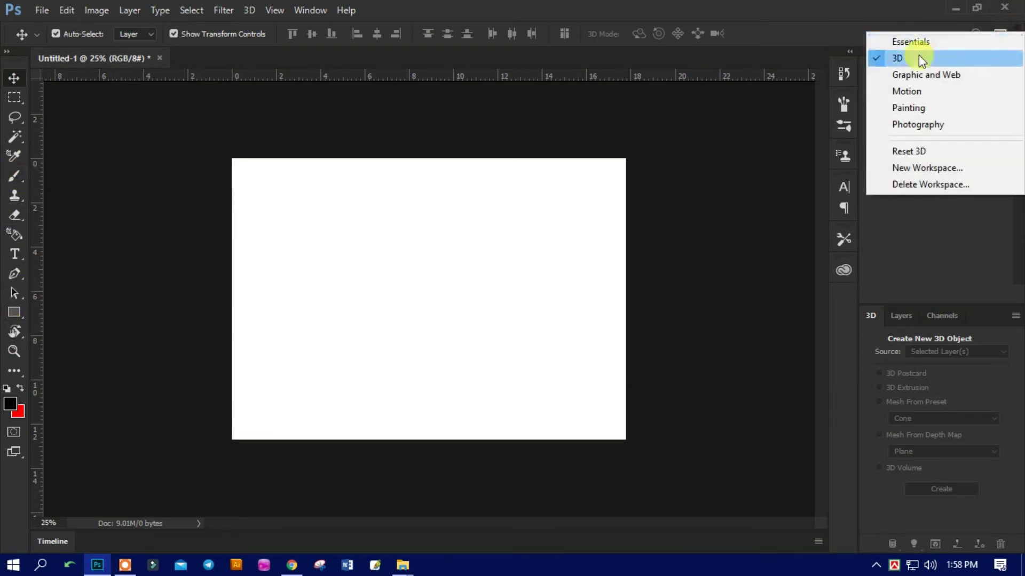
left_click(903, 79)
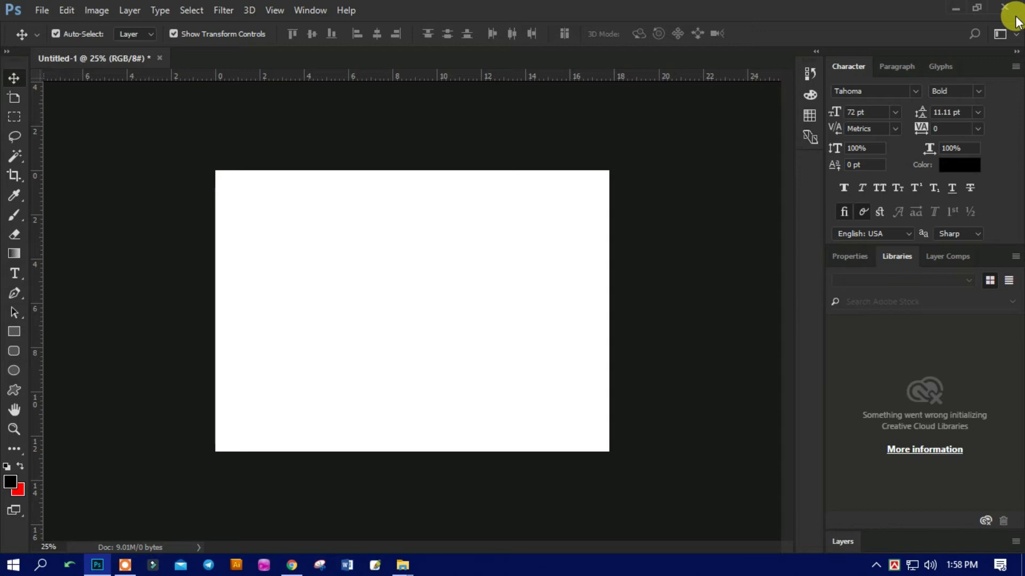
left_click(1014, 35)
left_click(912, 88)
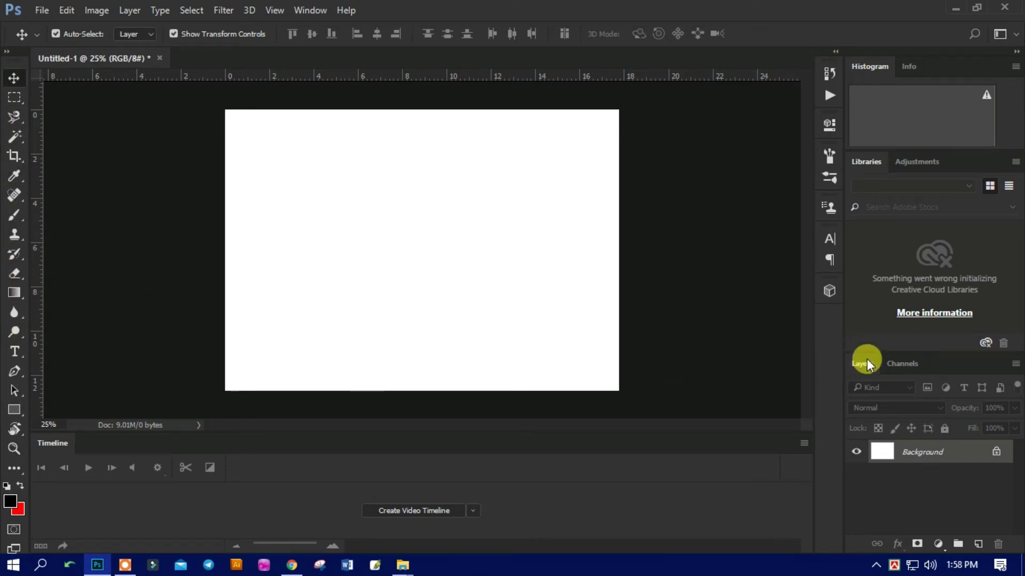
left_click(1007, 34)
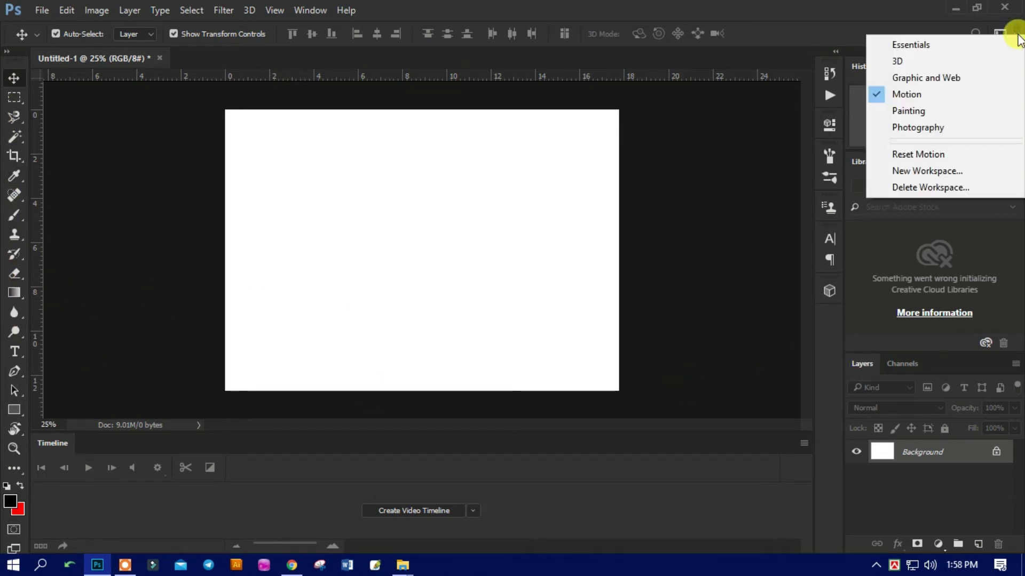
left_click(903, 46)
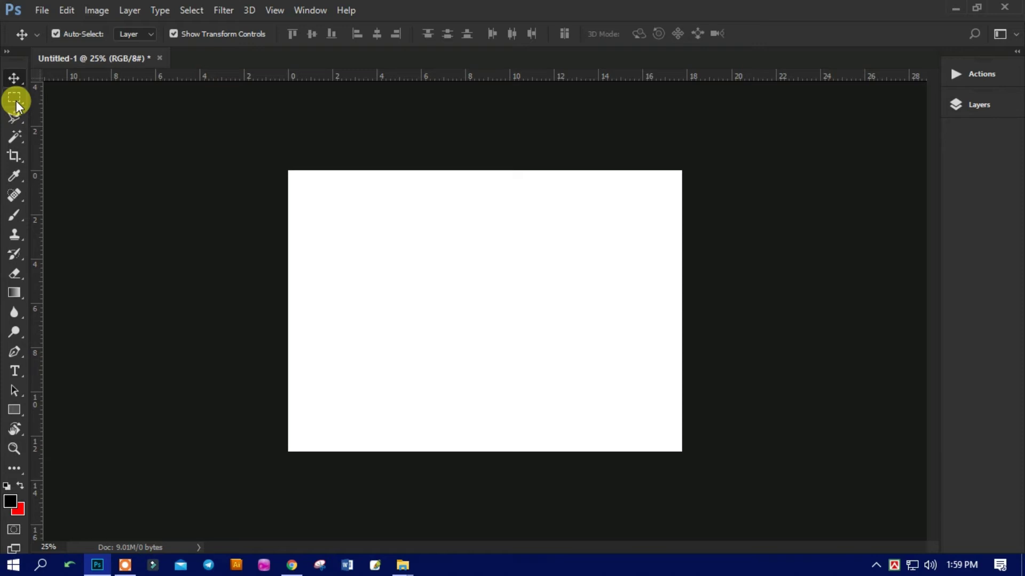
From the Marquee flyout, pick the Elliptical Marquee, then the Single Row Marquee
left_click(16, 102)
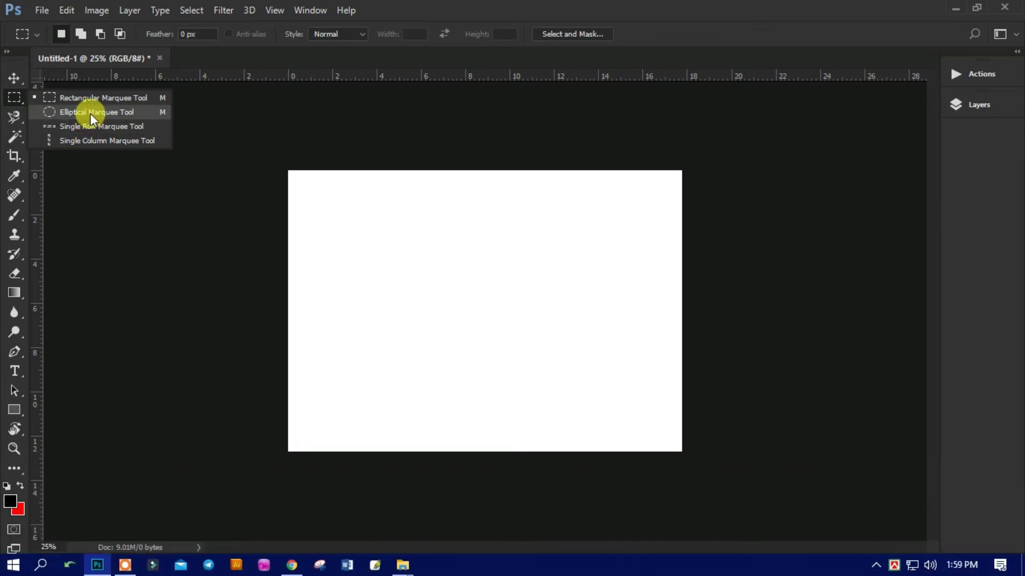
left_click(91, 113)
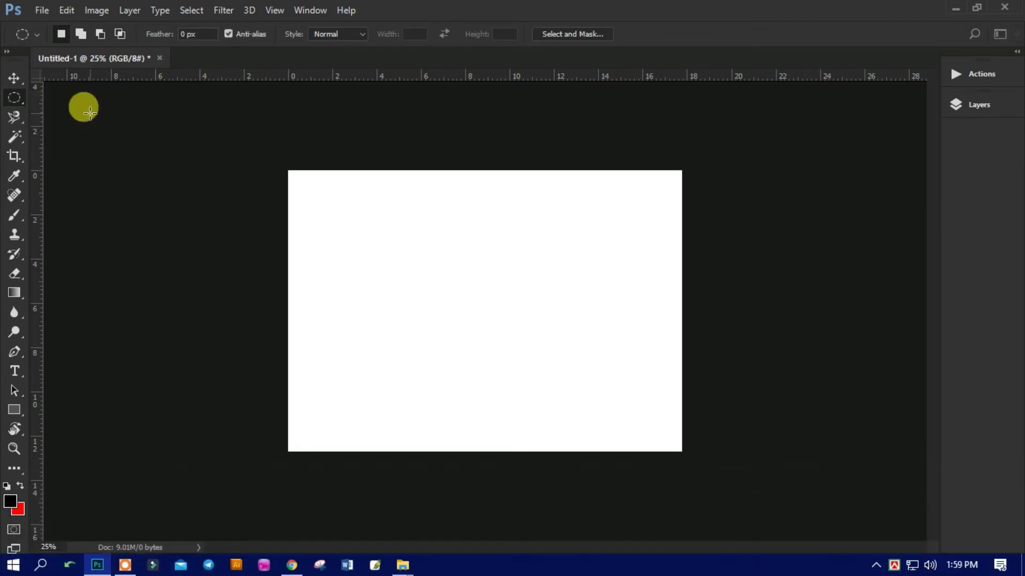
right_click(15, 97)
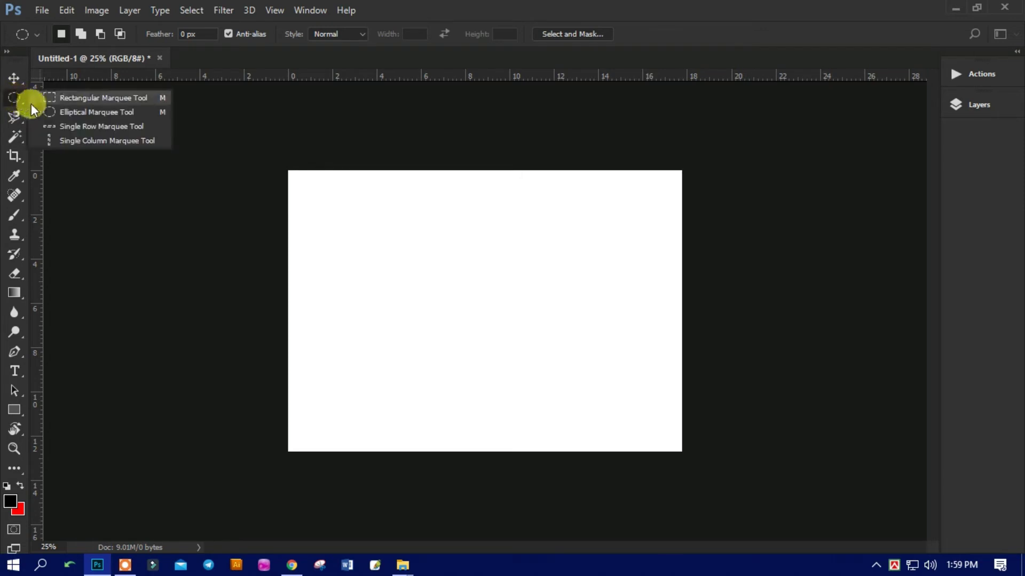
left_click(65, 127)
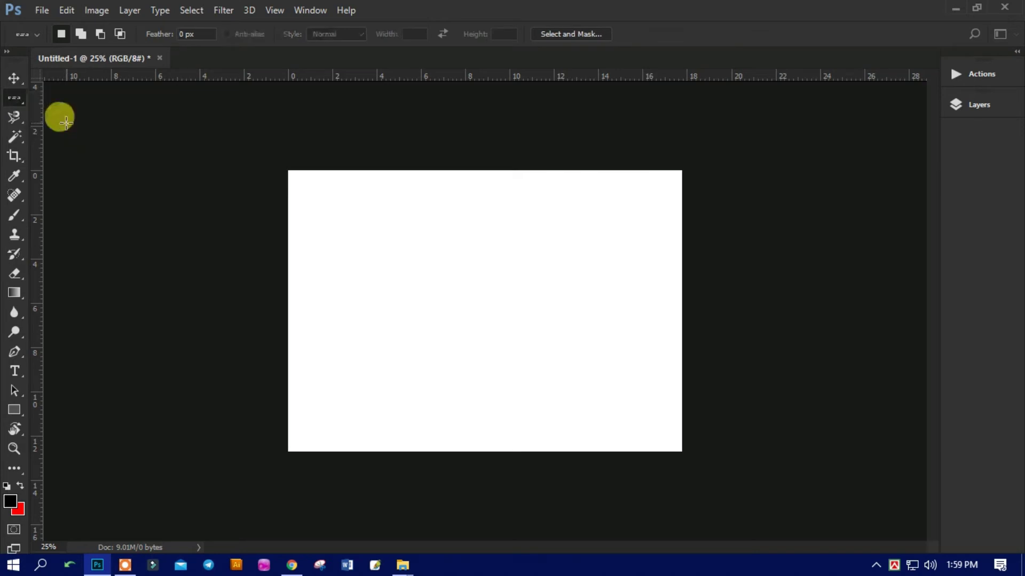
Browse the Lasso, Magic Wand and Crop flyouts and select the Slice Select Tool
left_click(14, 116)
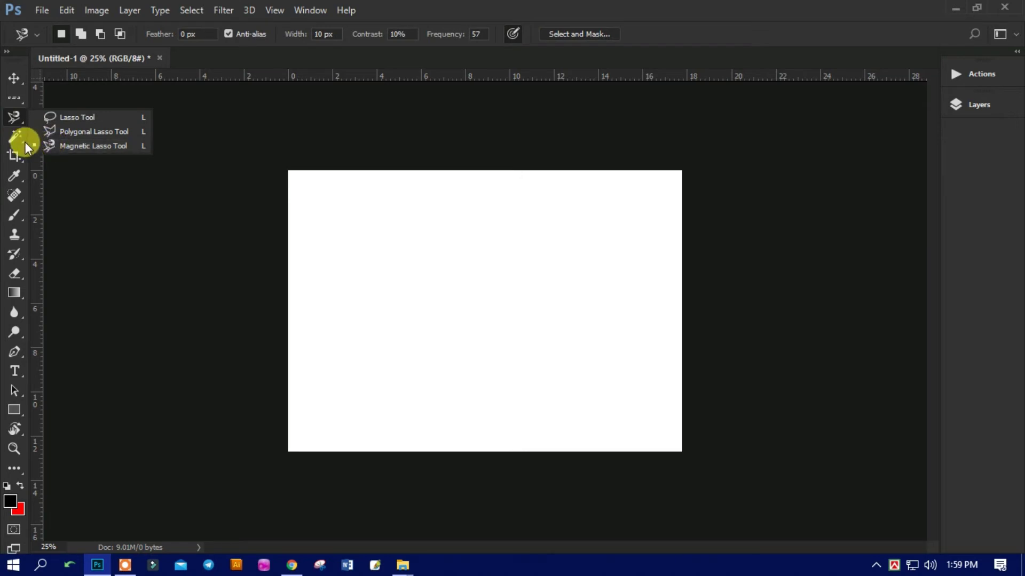
left_click(20, 141)
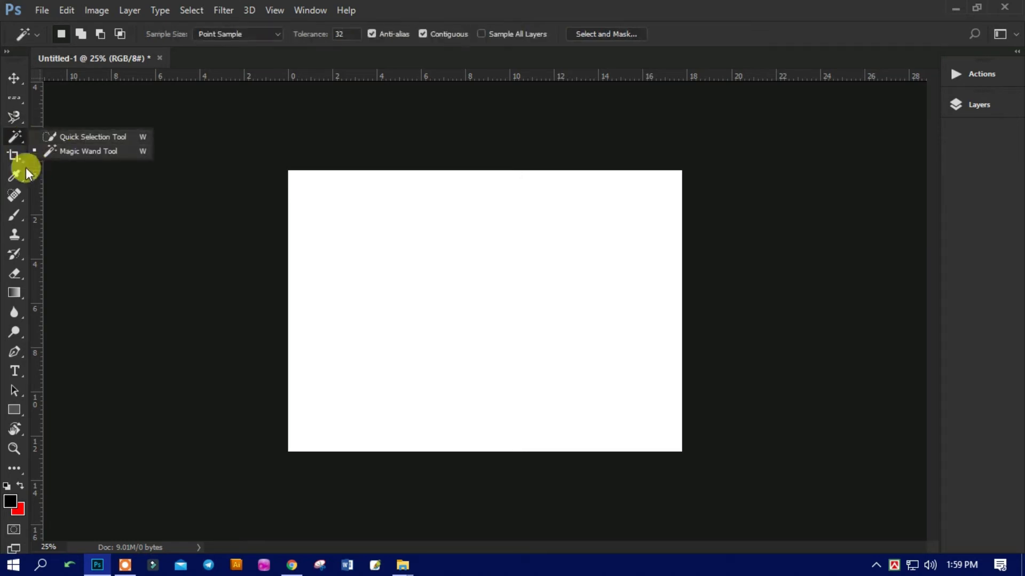
left_click(14, 155)
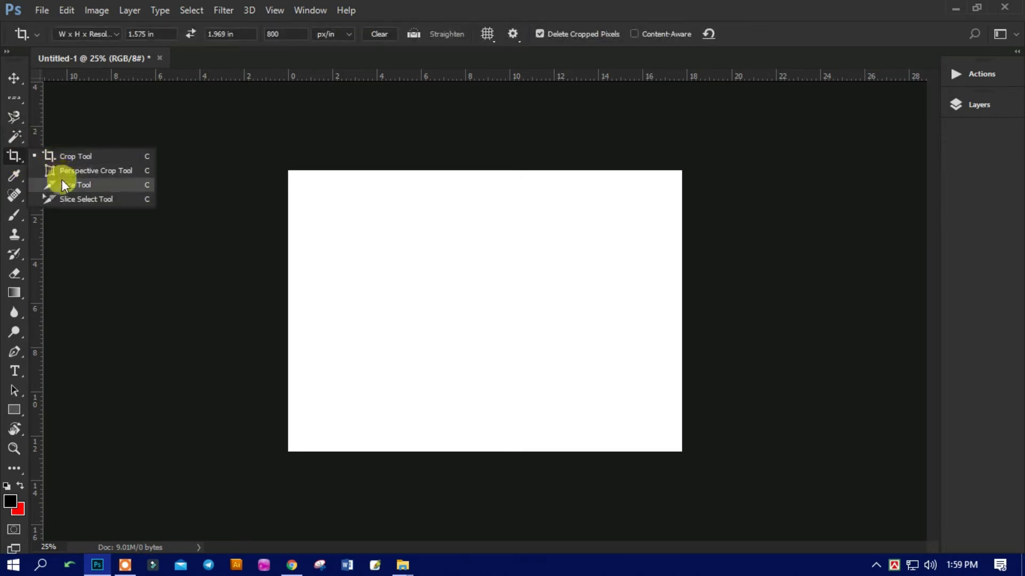
left_click(63, 199)
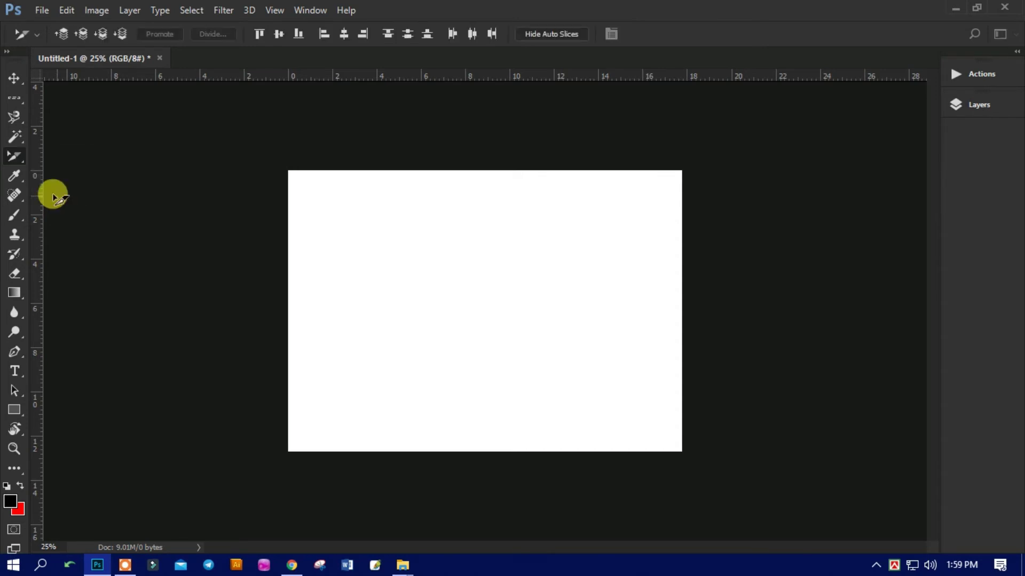
Select the Eyedropper, then Zoom, then the Move tool with its Artboard/Move flyout showing
left_click(22, 179)
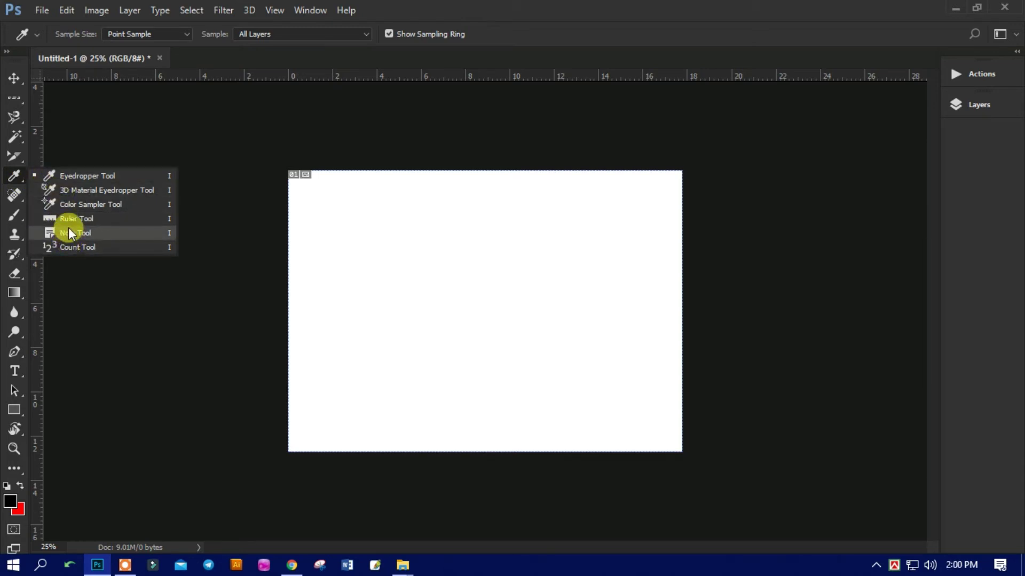
left_click(12, 173)
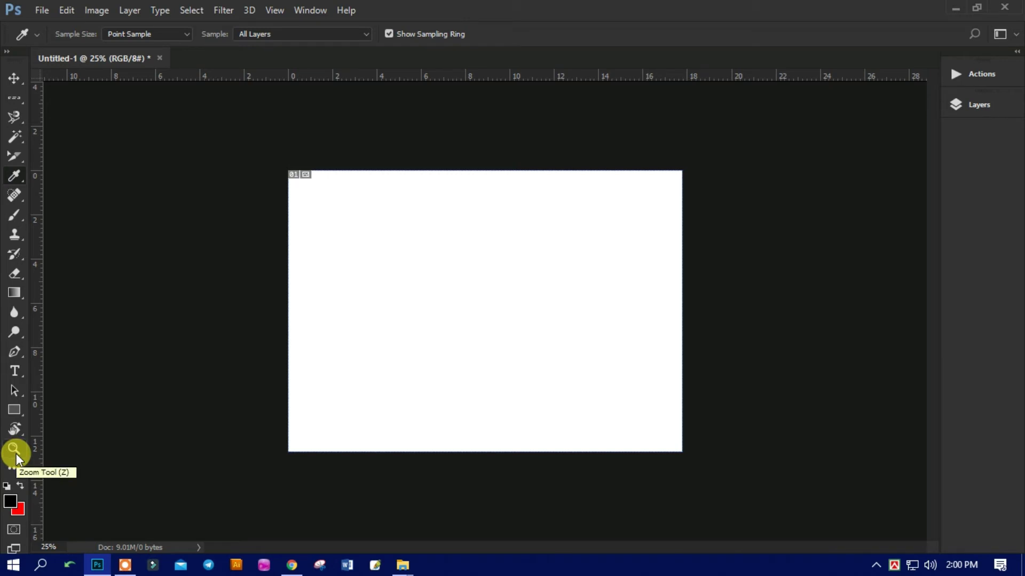
left_click(15, 452)
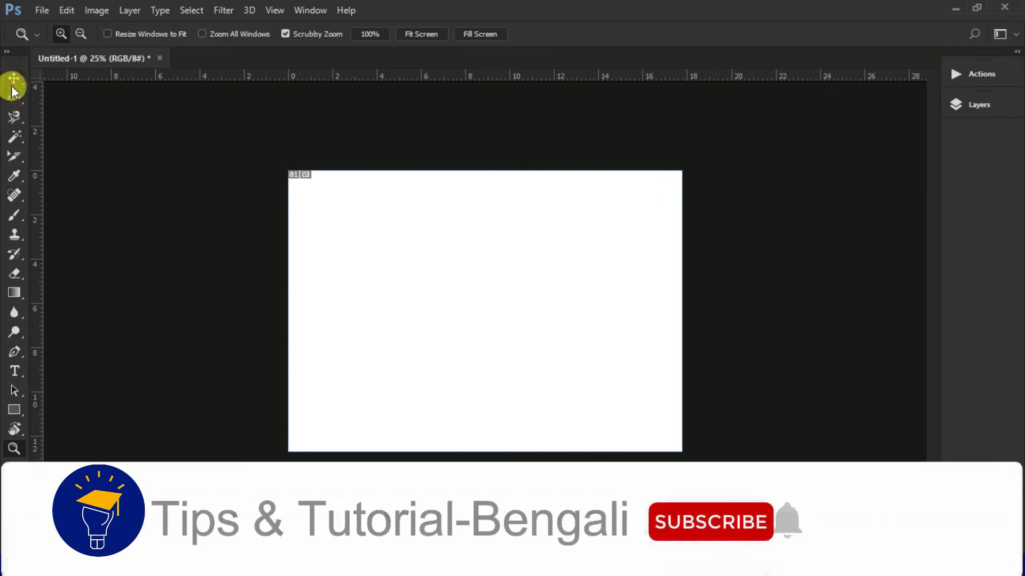
left_click(9, 86)
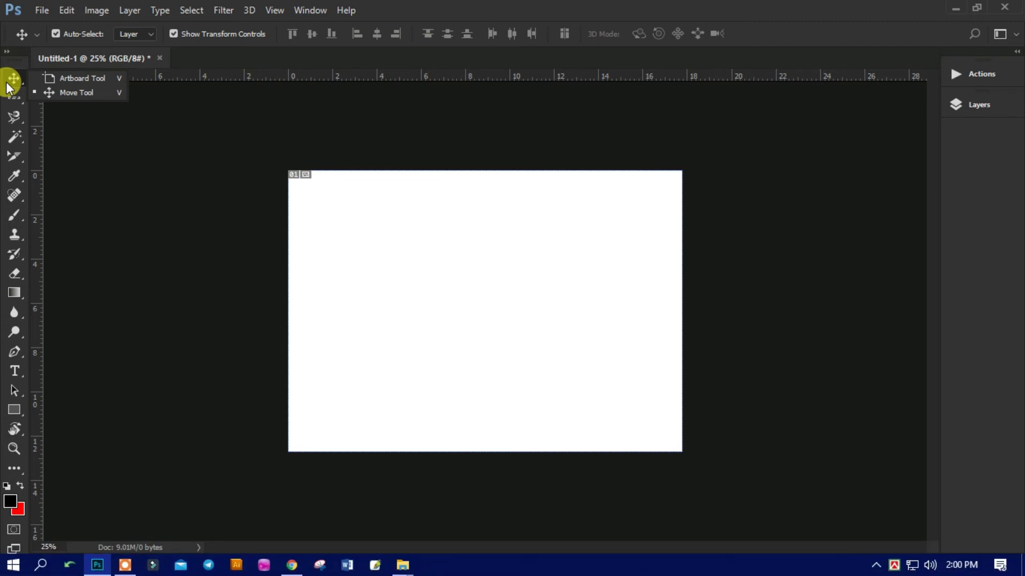
Browse the Marquee, Lasso, Quick Selection and Pen tool flyouts
left_click(10, 100)
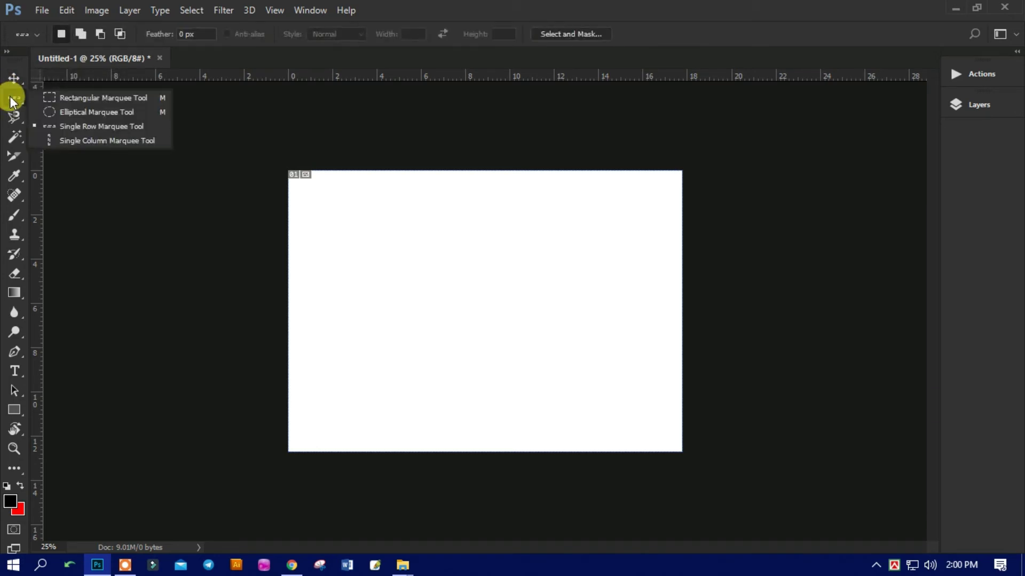
left_click(13, 117)
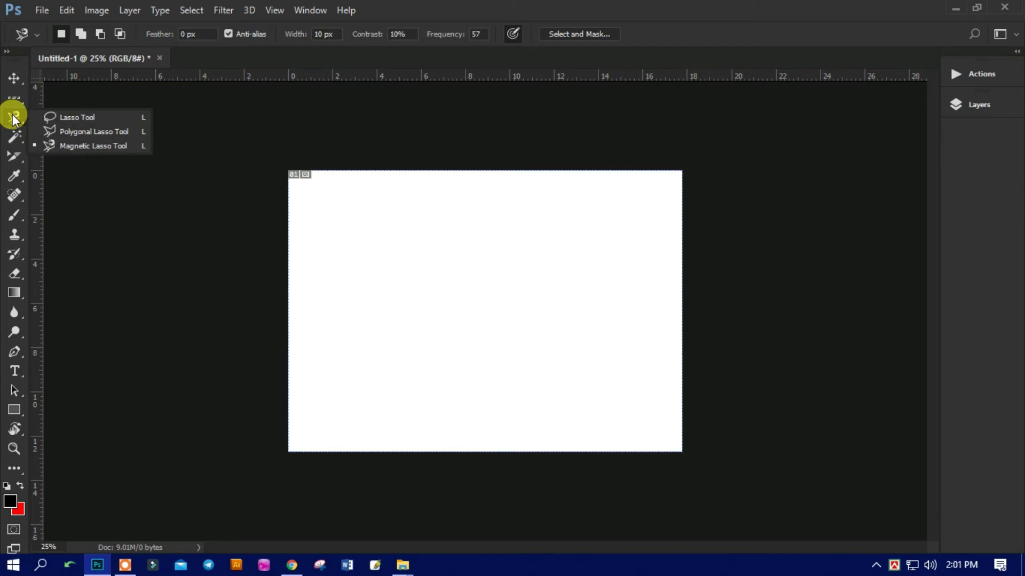
left_click(15, 138)
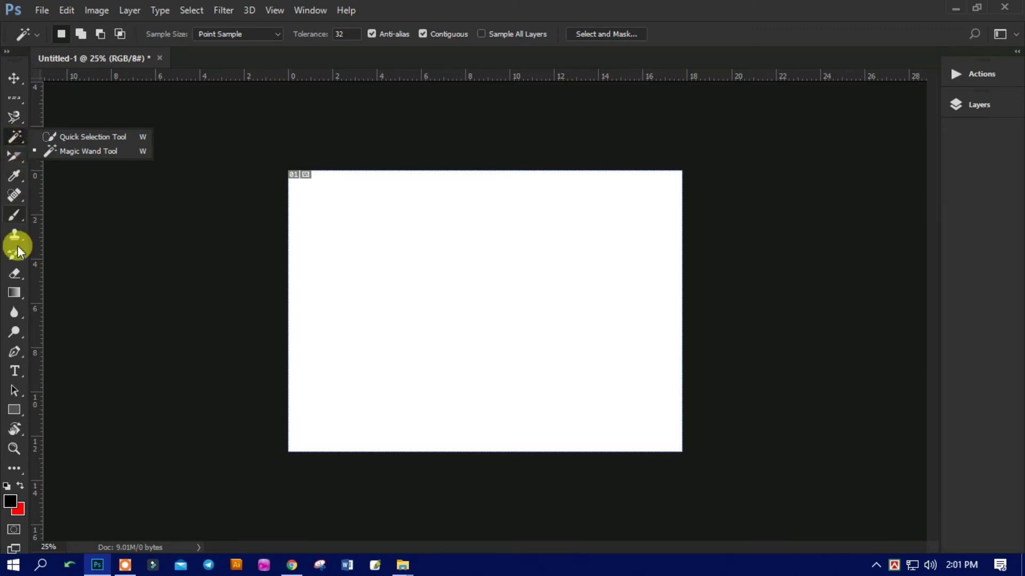
left_click(16, 357)
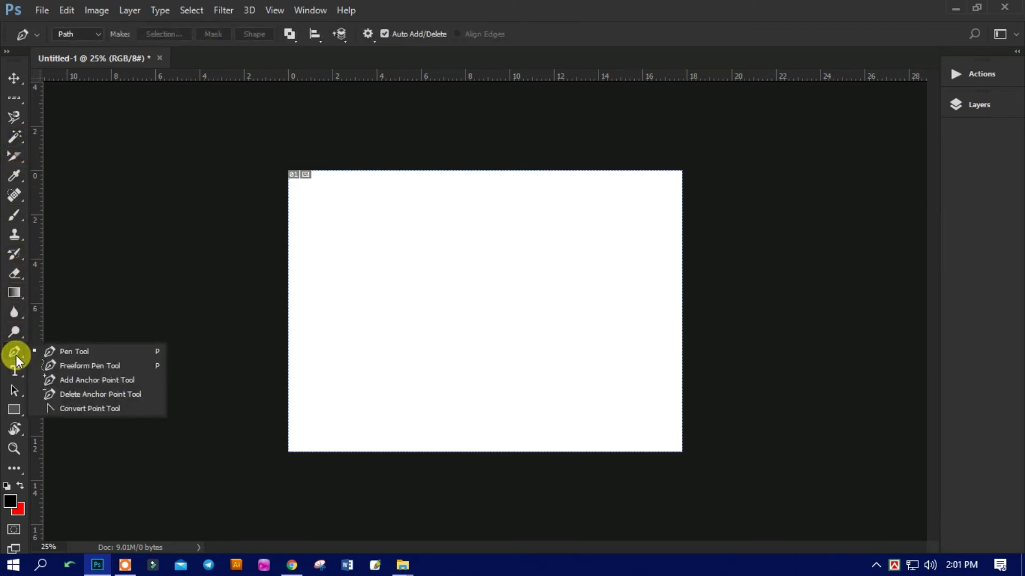
Browse the Dodge and Gradient flyouts, select the Gradient tool, and reveal Edit Toolbar
left_click(16, 332)
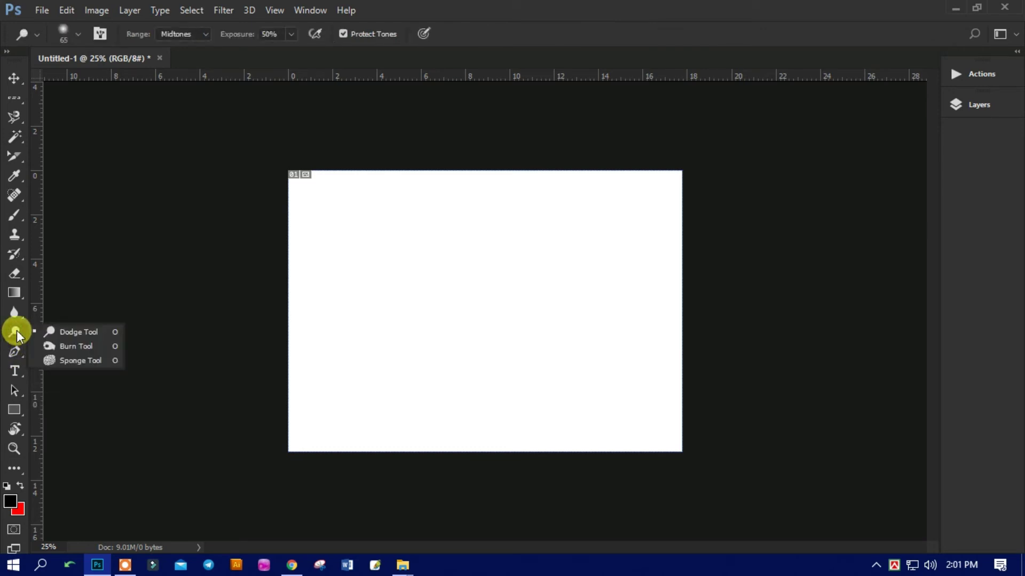
left_click(17, 296)
left_click(18, 299)
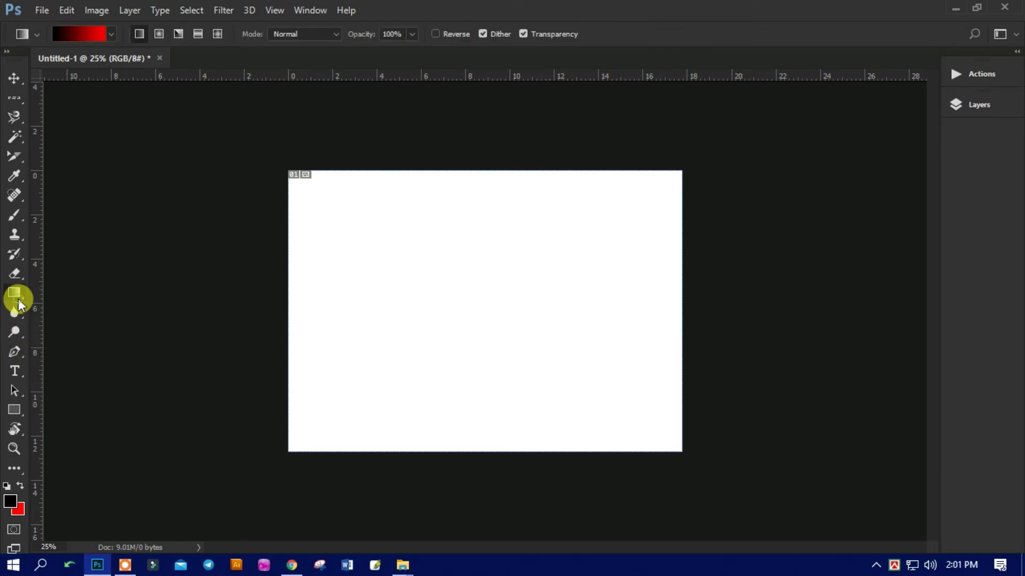
left_click(19, 298)
left_click(17, 471)
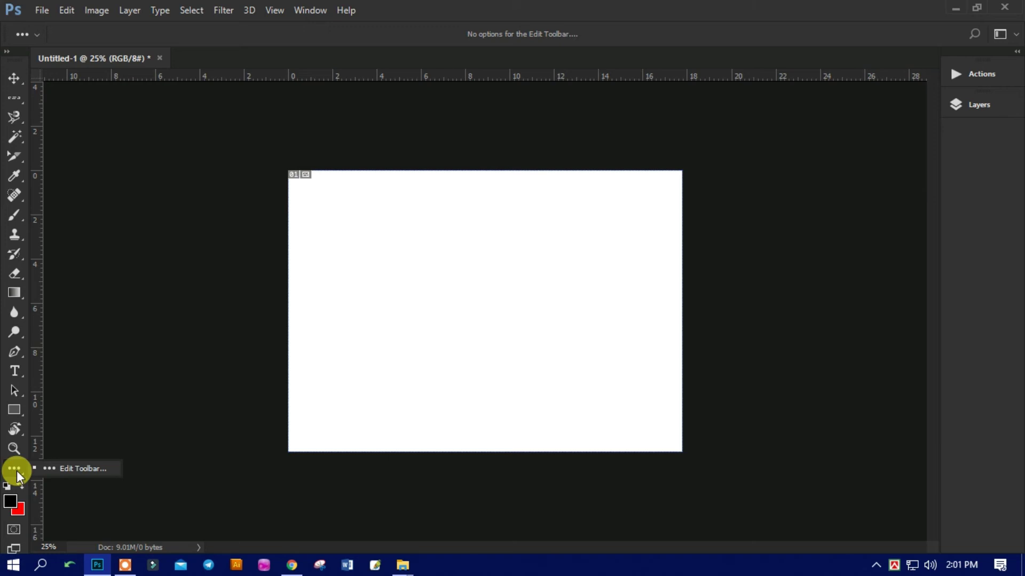
Open Customize Toolbar, select the Artboard and Move Tool rows, and close without changes
left_click(64, 469)
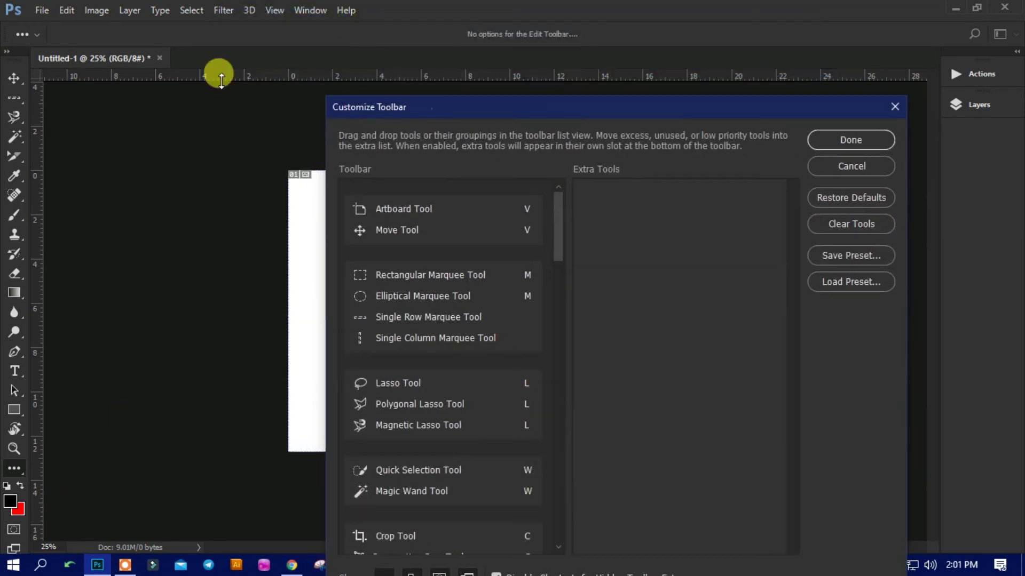
left_click(408, 209)
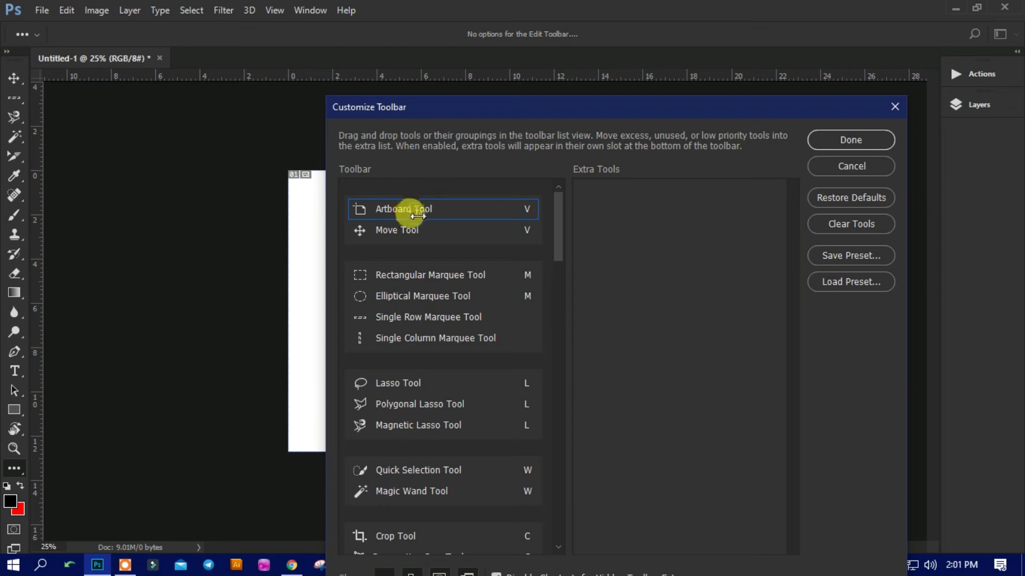
left_click(397, 235)
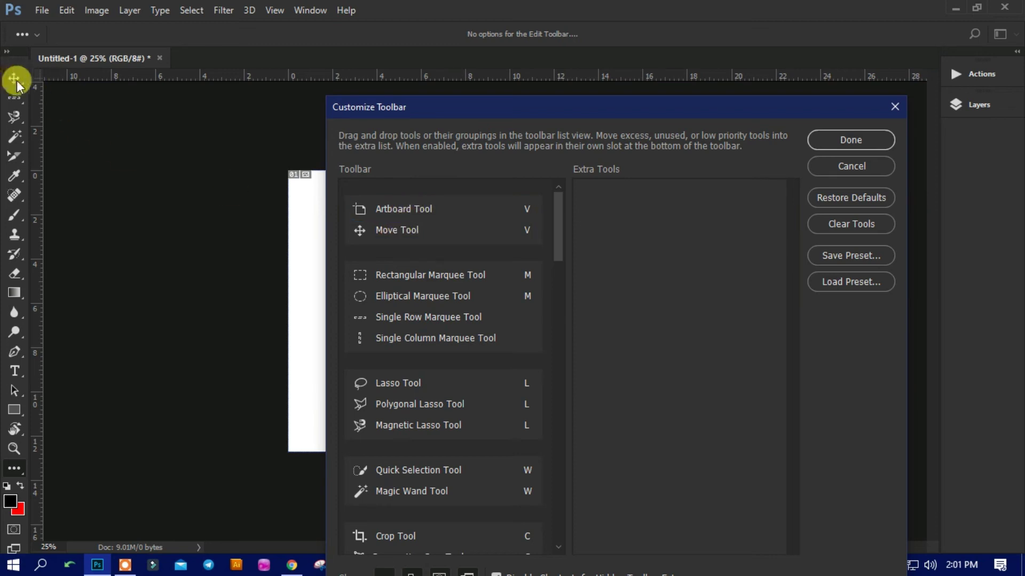
left_click(417, 216)
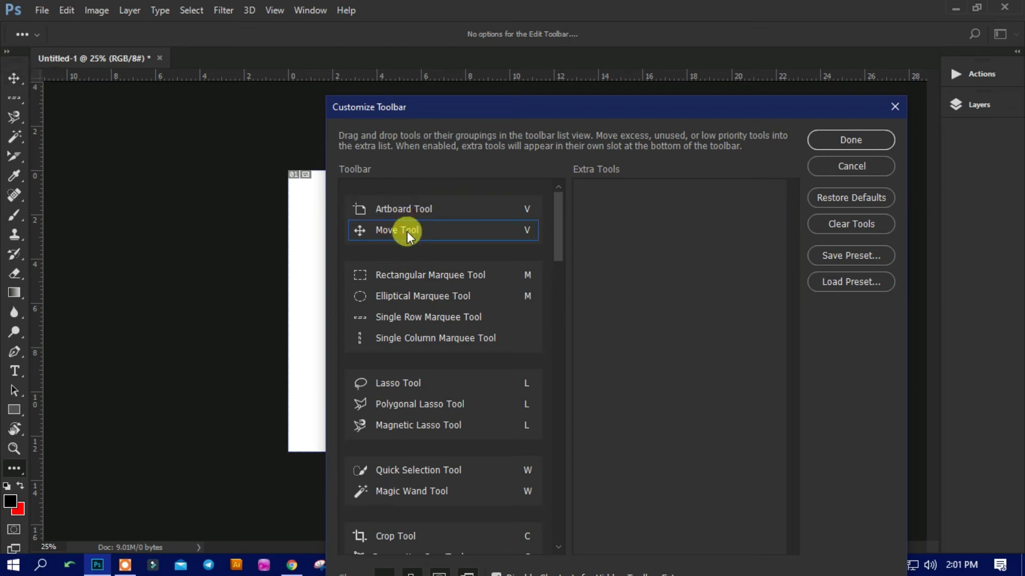
left_click(401, 212)
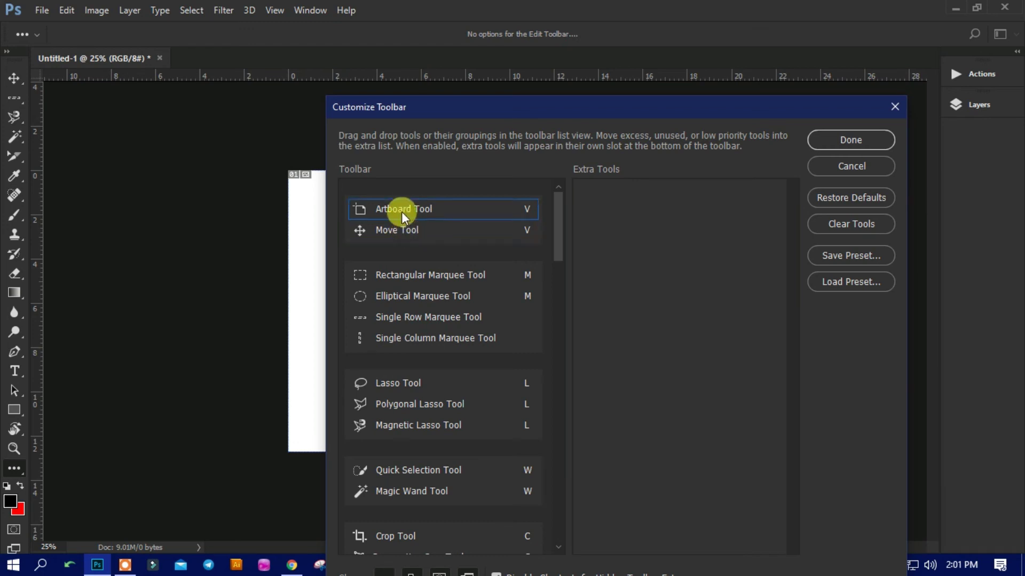
left_click(406, 231)
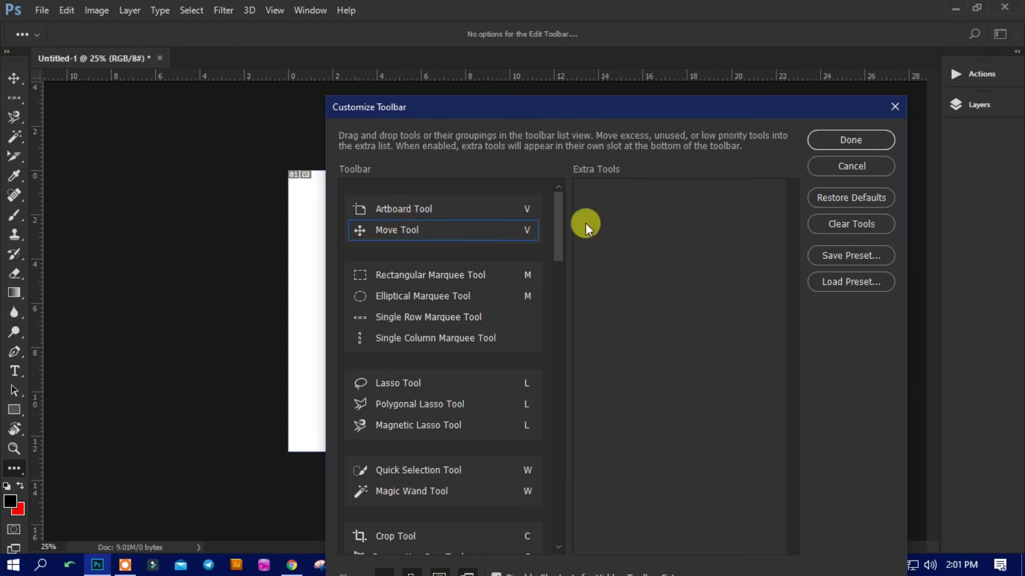
left_click(895, 107)
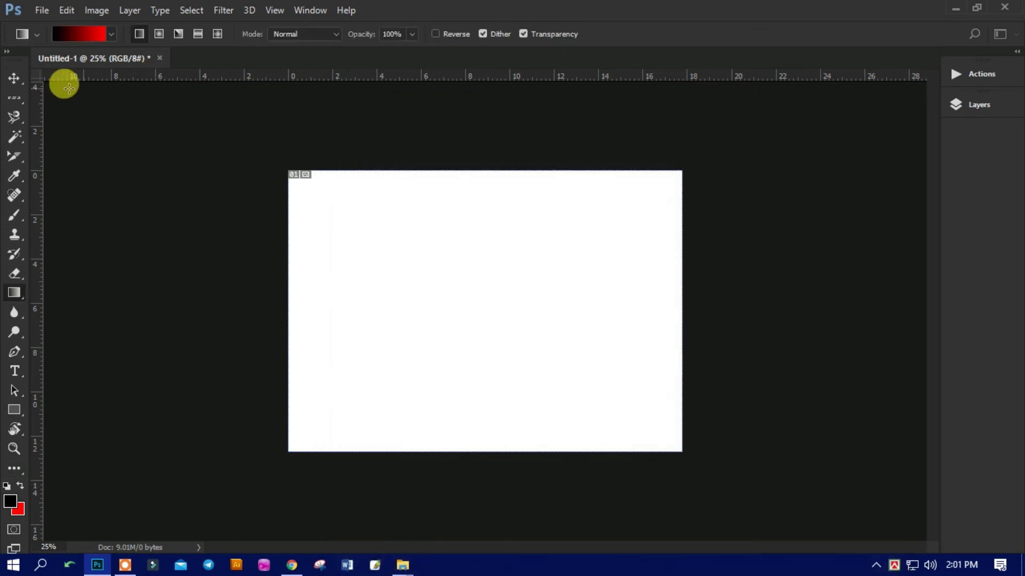
Show the Move tool's flyout, then reveal the Edit Toolbar option
left_click(14, 77)
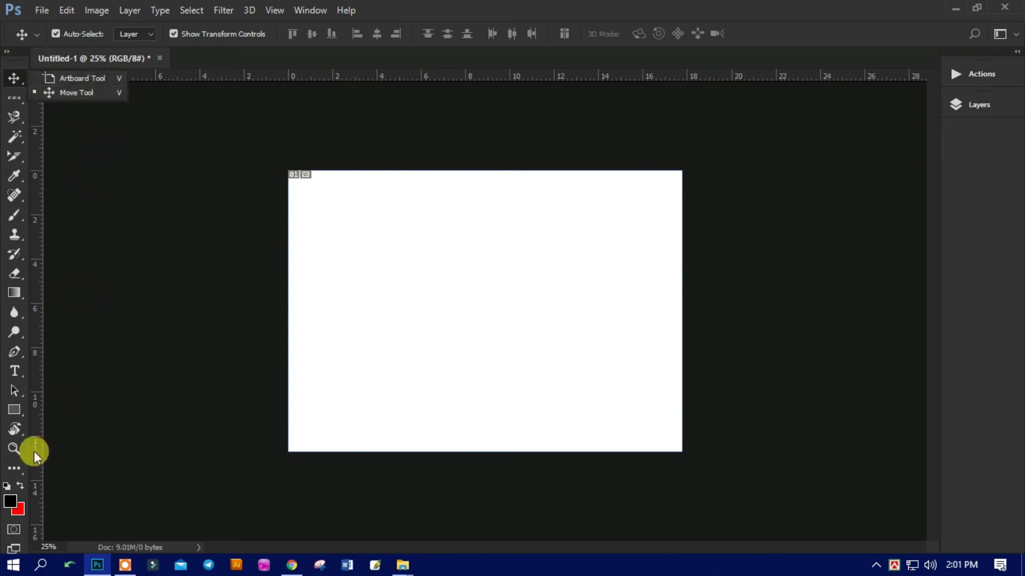
left_click(18, 466)
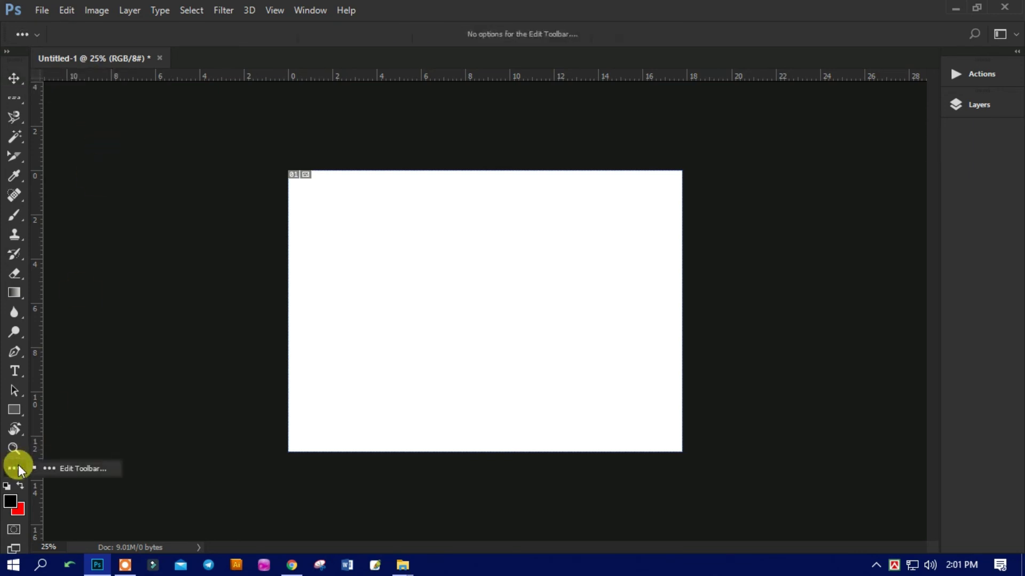
In Customize Toolbar, drag Artboard Tool below Move Tool and confirm with Done
left_click(59, 472)
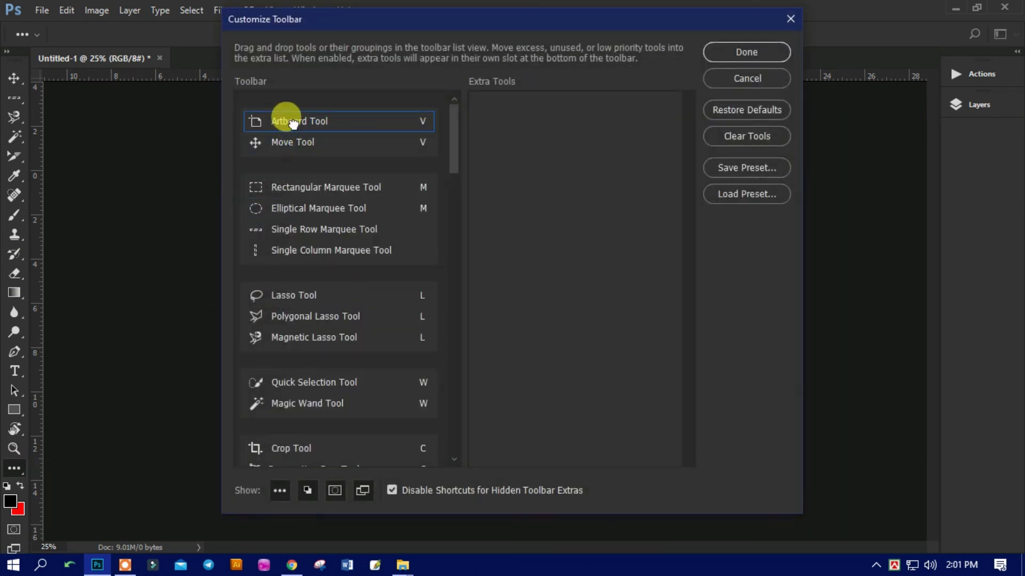
left_click_drag(299, 122, 291, 144)
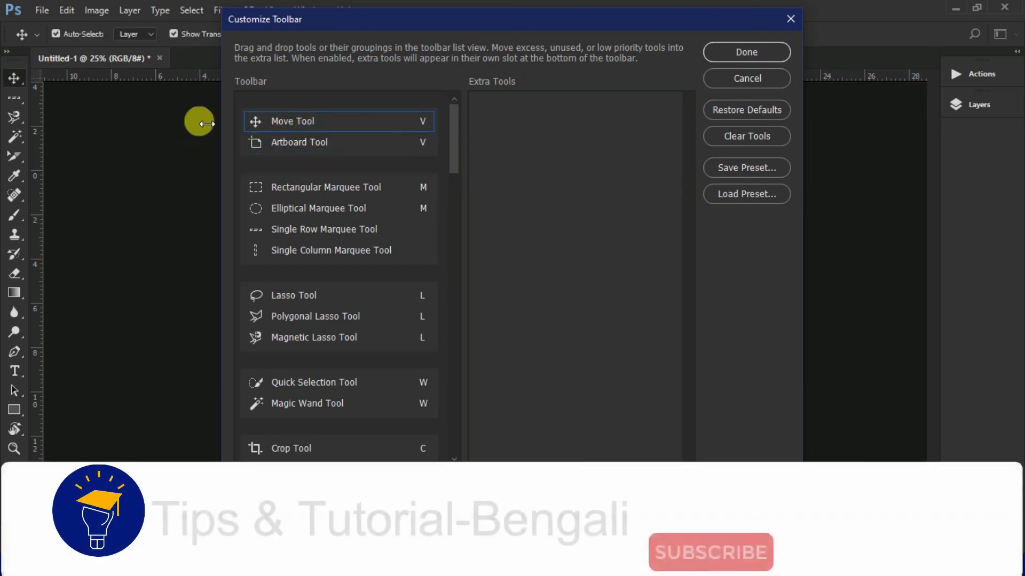
left_click(754, 56)
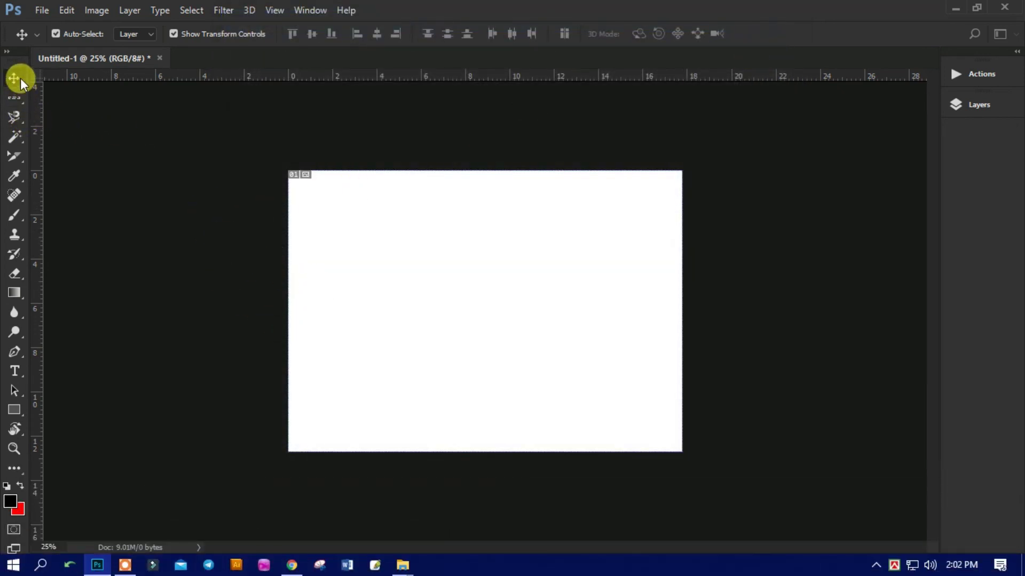
Check that the Move group lists Move Tool first, then reveal Edit Toolbar again
right_click(20, 78)
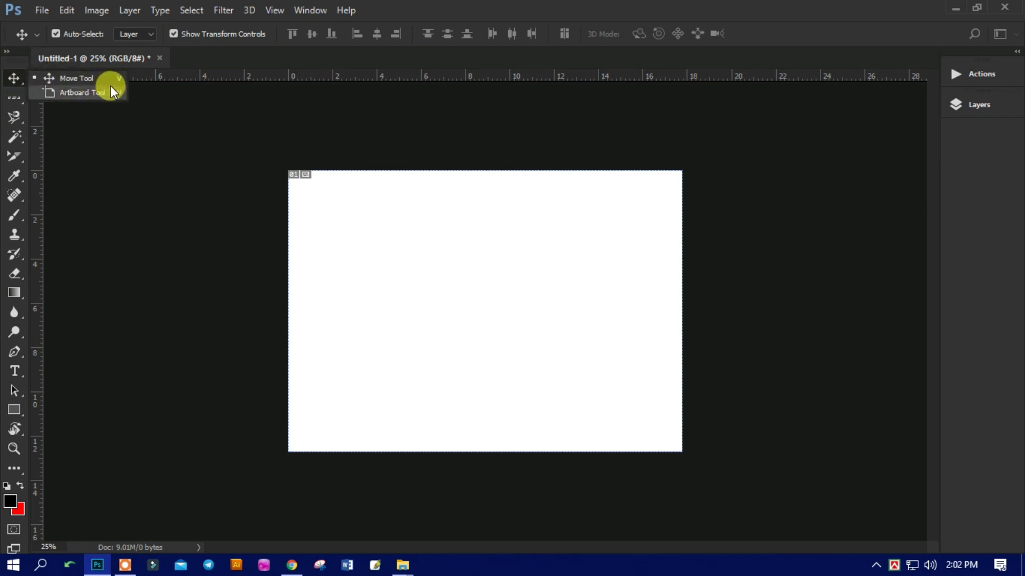
left_click(14, 80)
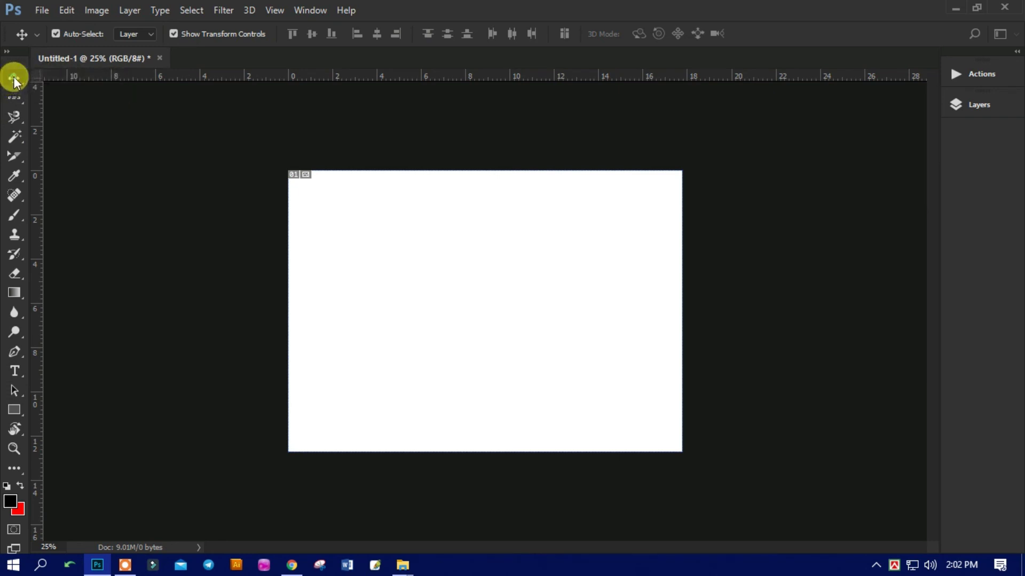
left_click(13, 469)
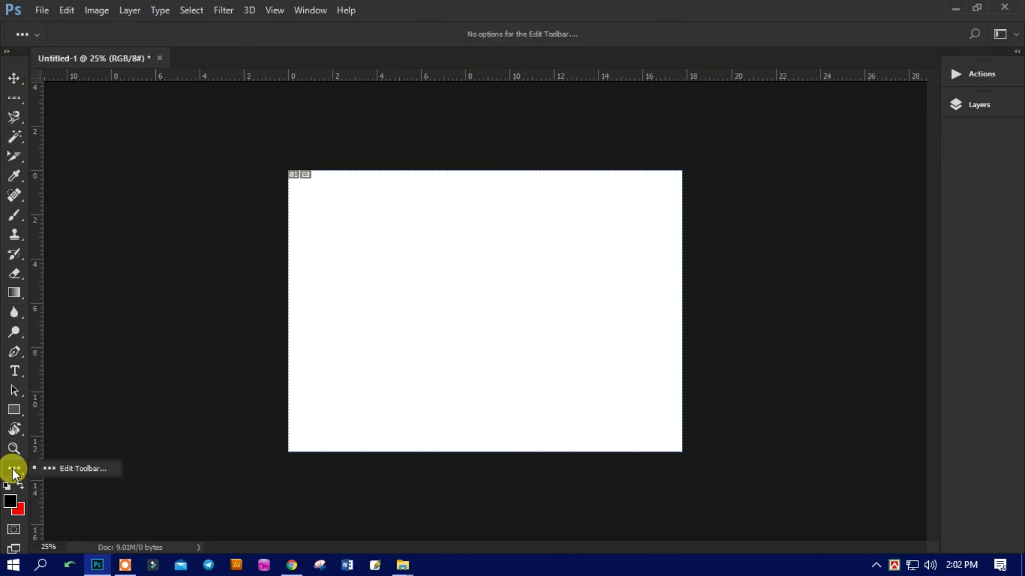
In Edit Toolbar, try K as the Artboard Tool shortcut, then keep it as V
left_click(49, 465)
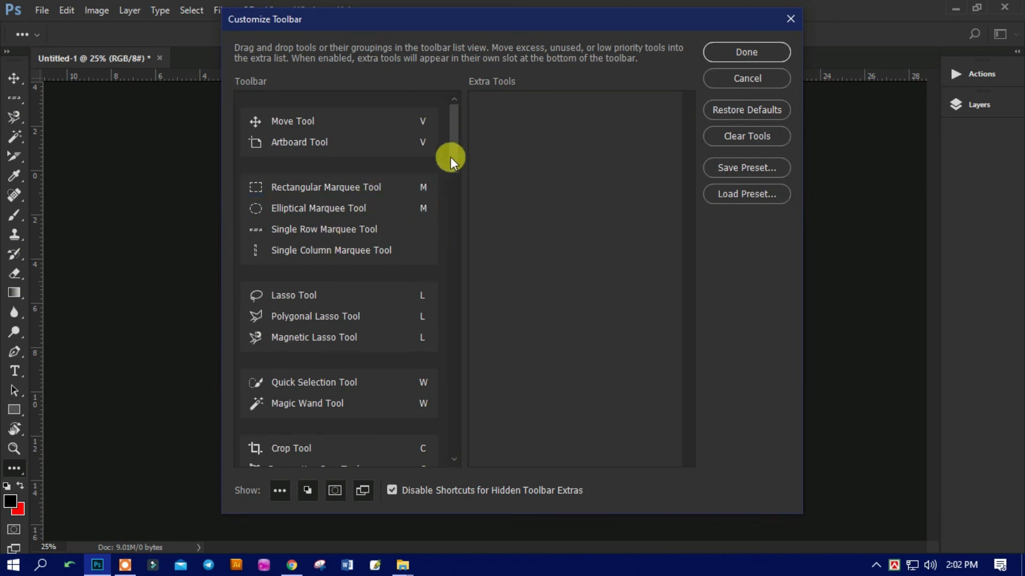
left_click(425, 140)
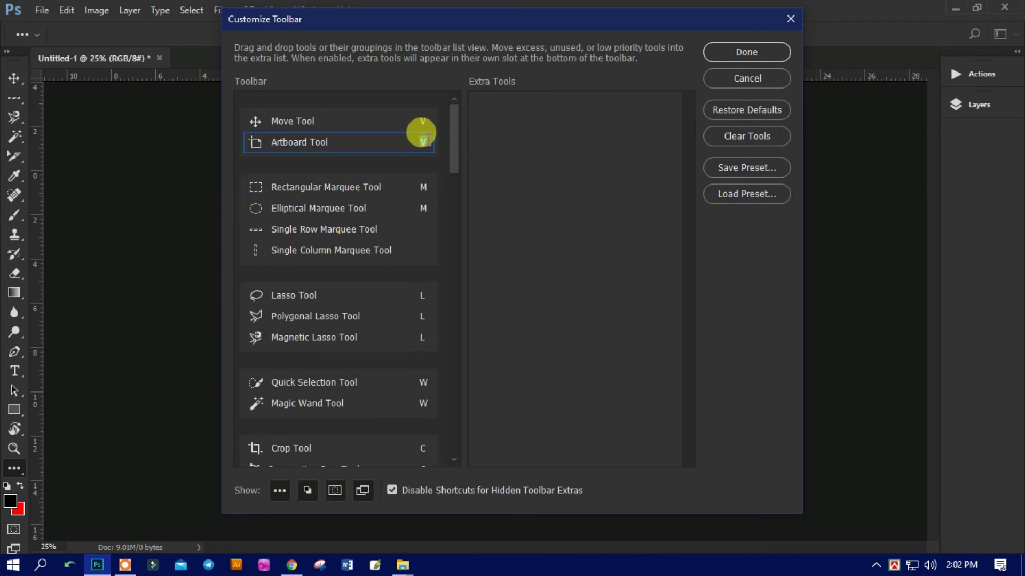
type("k")
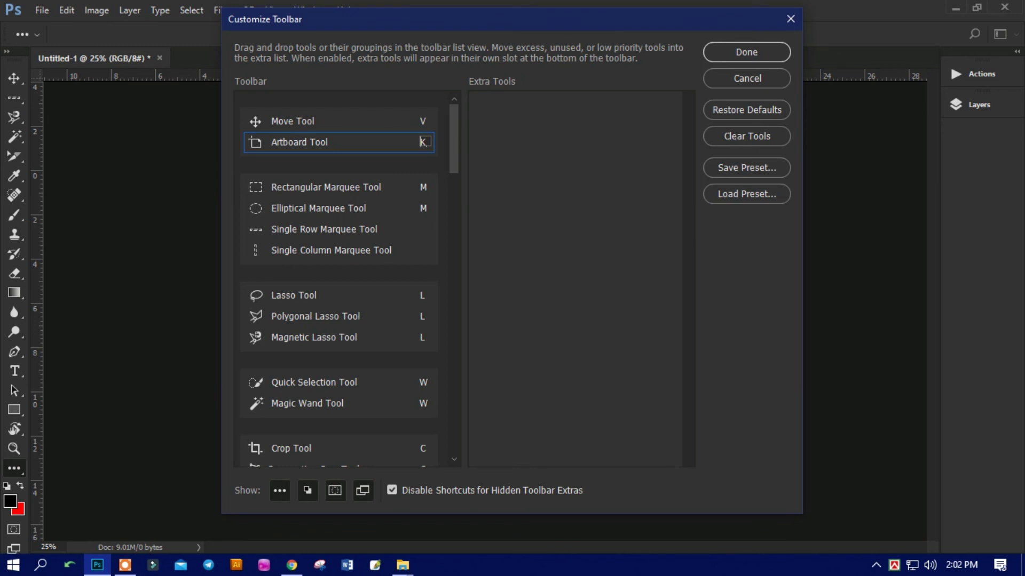
key("ctrl+a")
type("v")
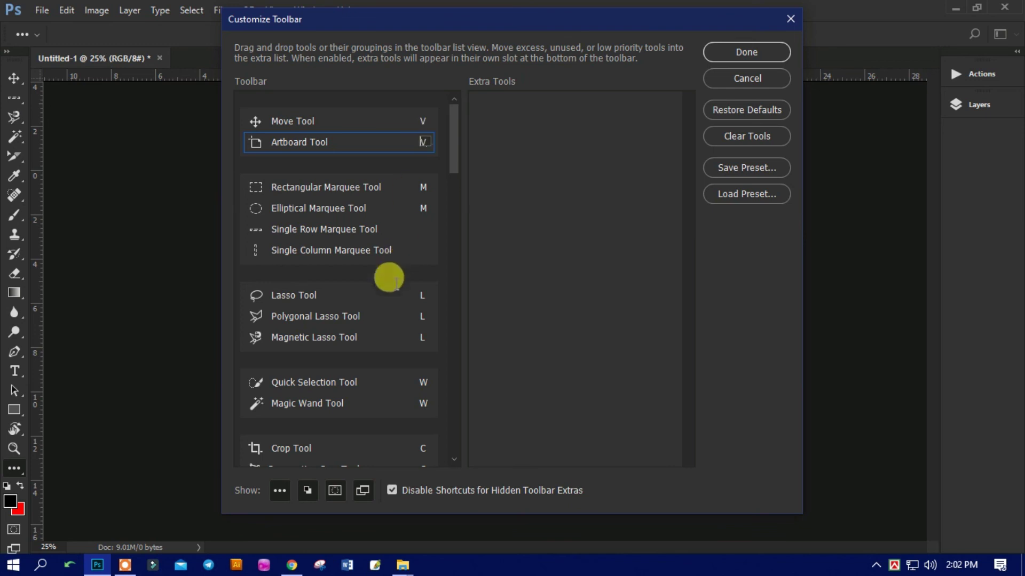
left_click(453, 139)
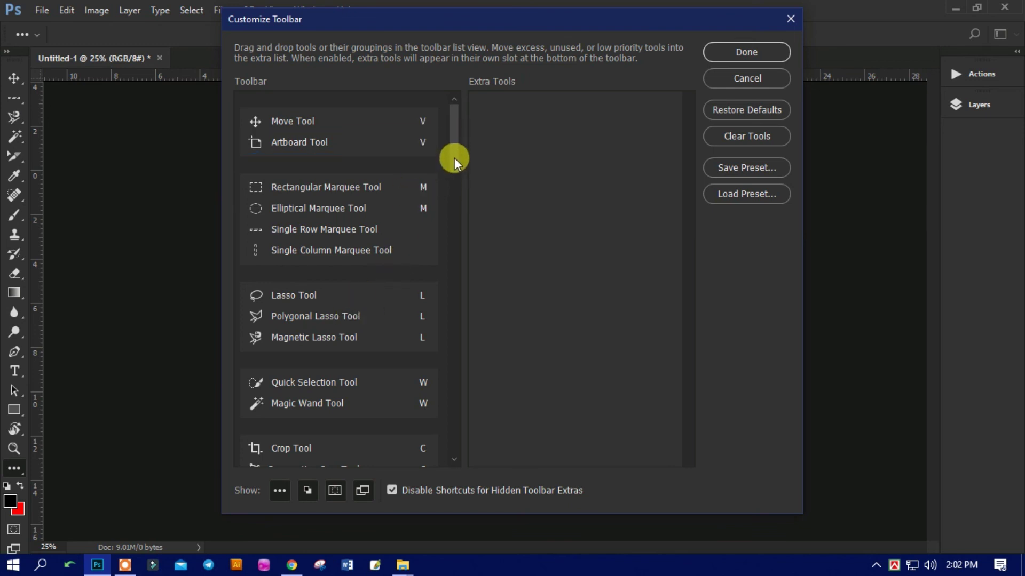
Move the Healing Brush Tool above Spot Healing Brush and confirm the toolbar changes
left_click_drag(454, 158, 449, 242)
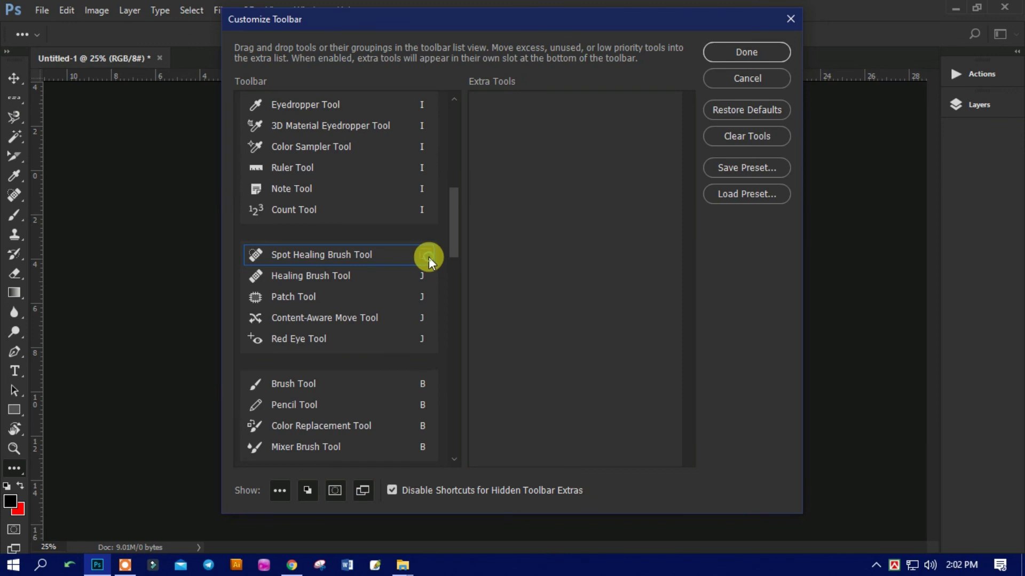
mouse_move(312, 275)
left_mouse_down()
mouse_move(319, 254)
mouse_move(318, 272)
left_mouse_up()
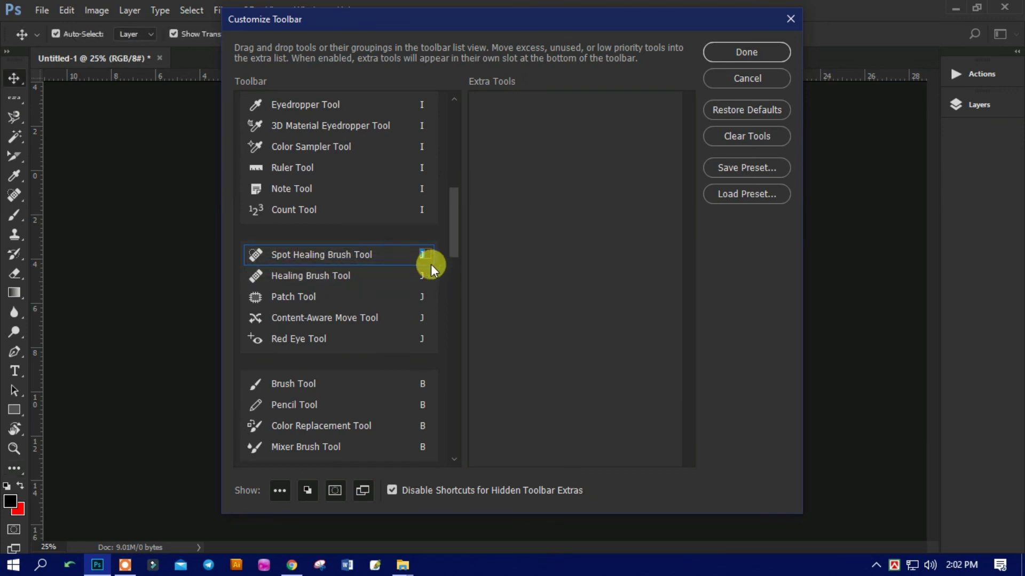
left_click(731, 52)
left_click(732, 52)
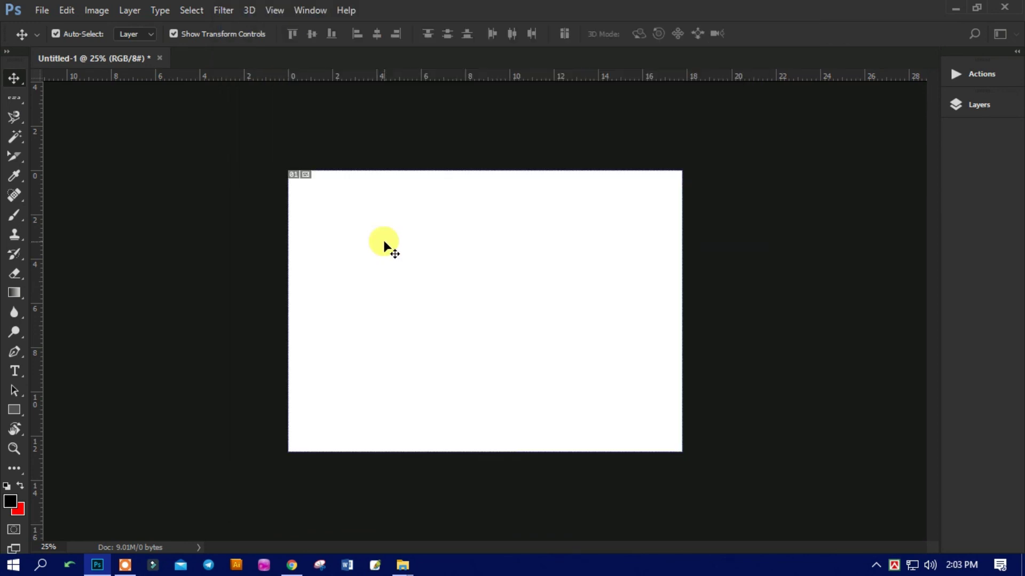